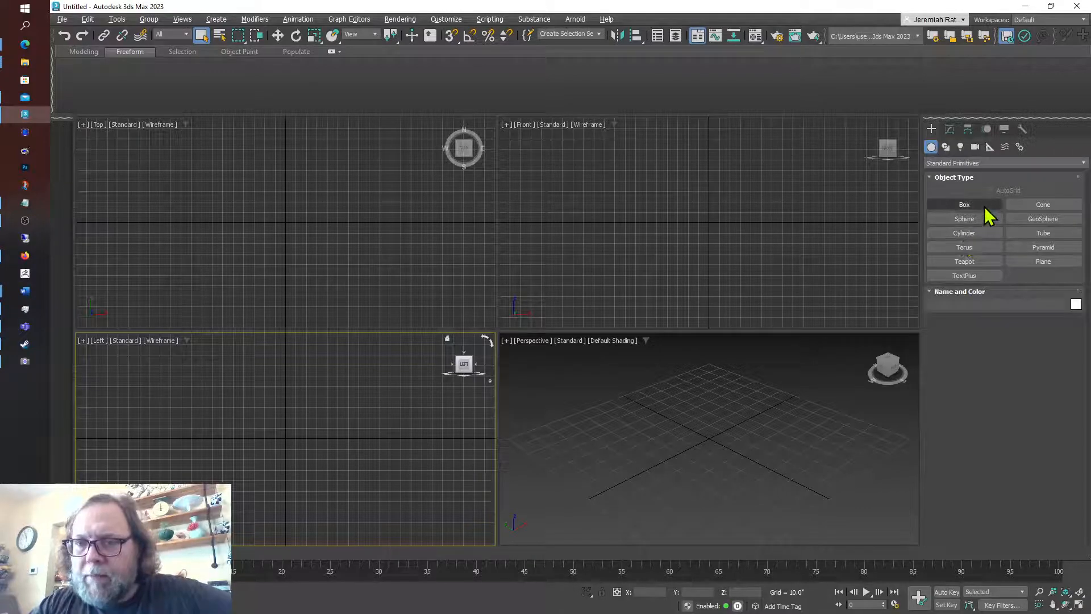
- Create a standard sphere with a radius of about 20.6" centred at the origin in the top view
left_click(966, 220)
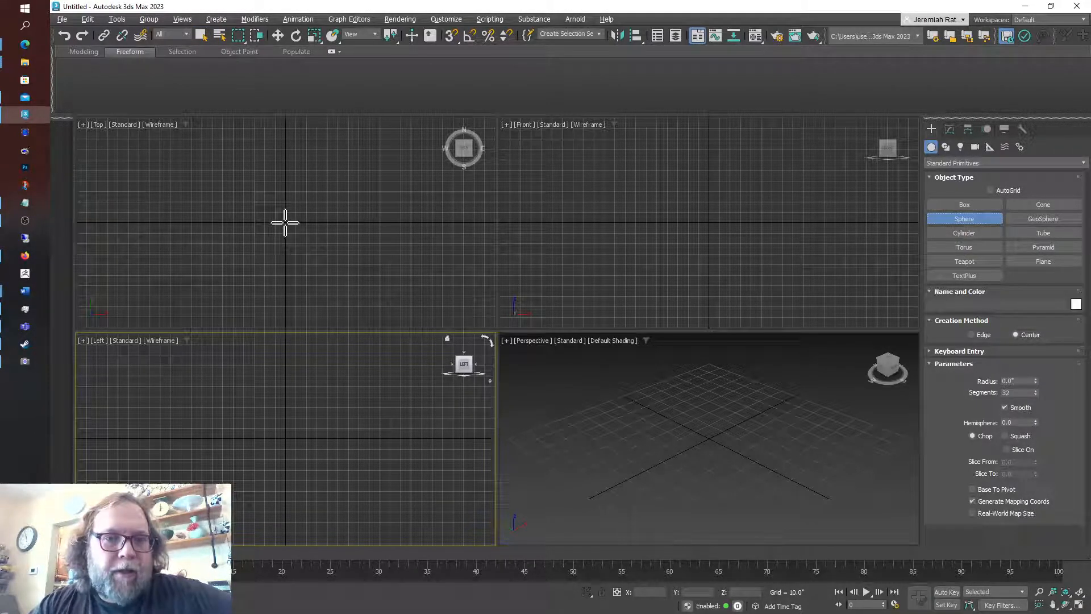
left_click_drag(284, 222, 299, 245)
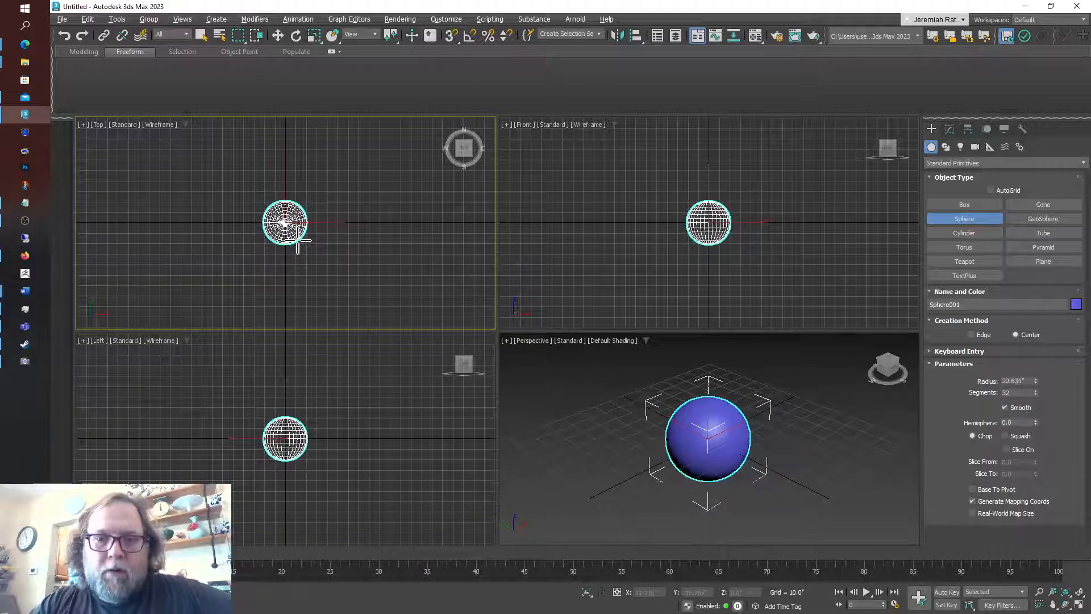
- Create a tube rising from the sphere's centre, with radii of about 11" and 14.2" and a height of about 77"
left_click(1059, 234)
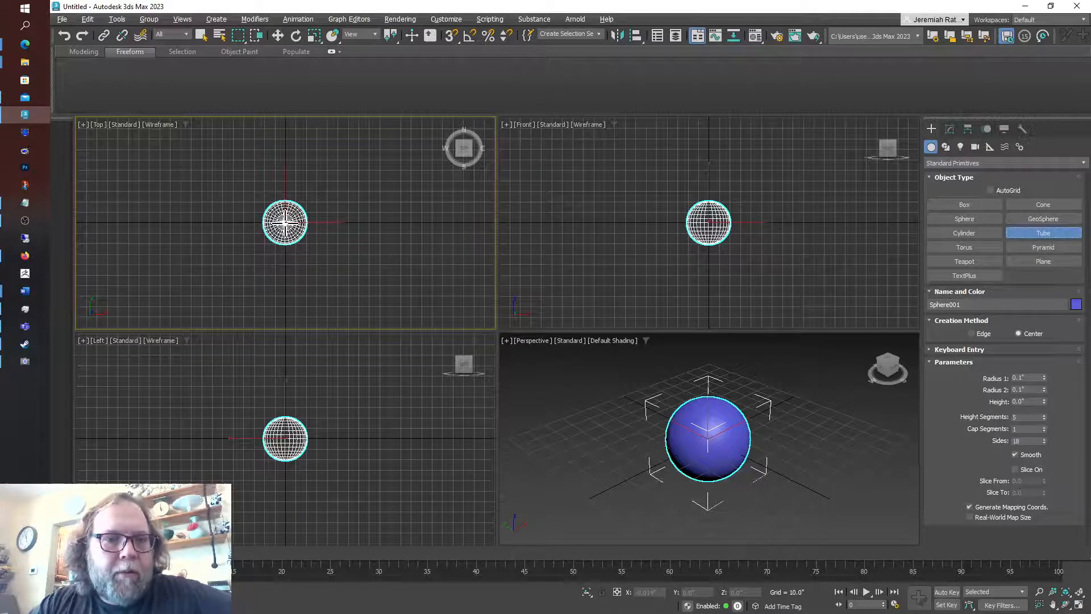
left_click_drag(285, 223, 285, 235)
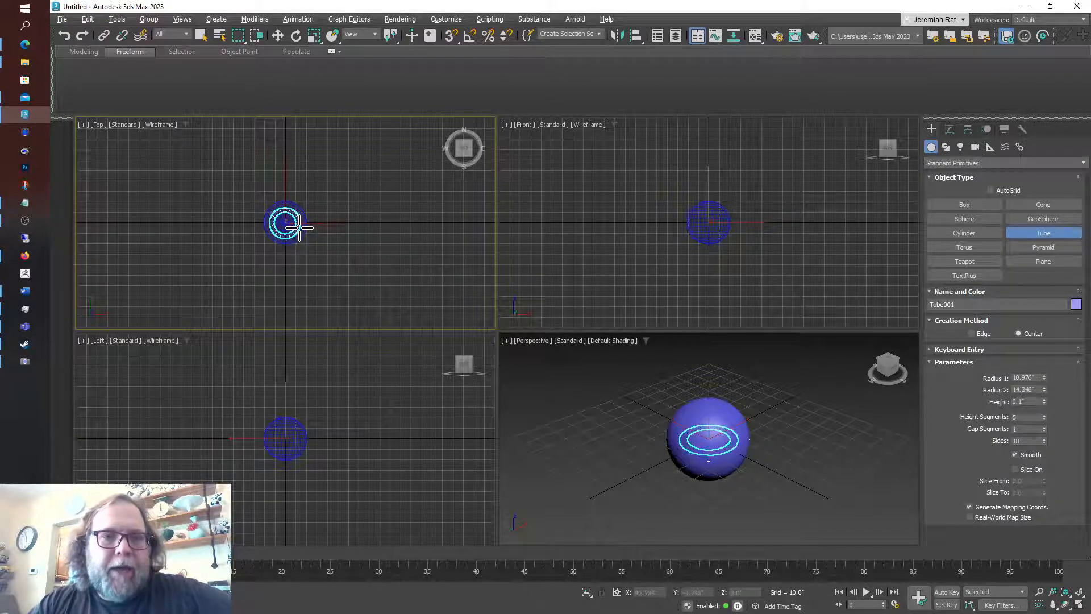
left_click(300, 228)
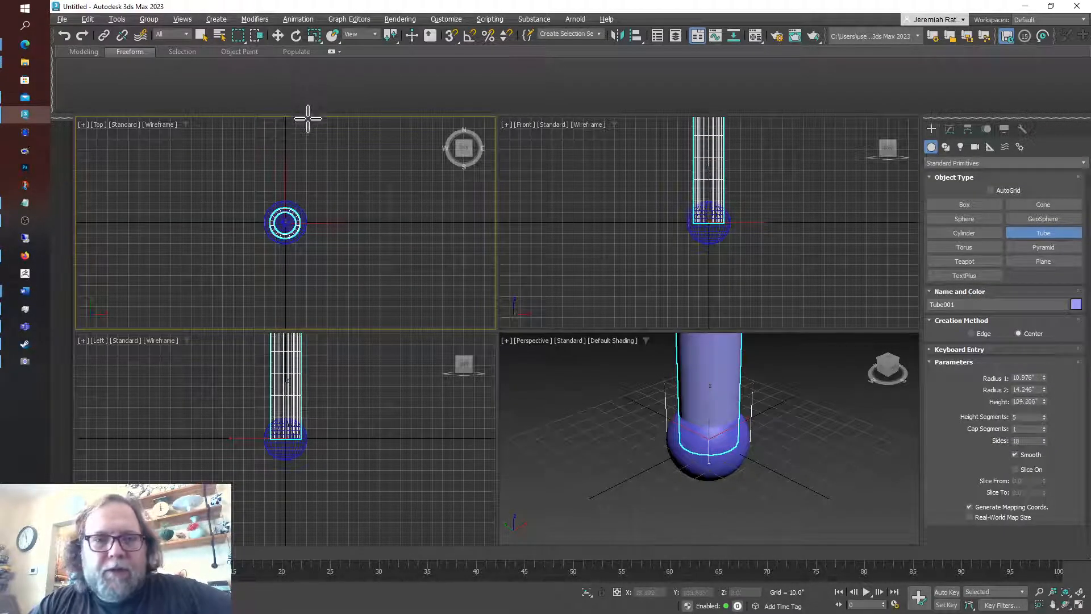
left_click(311, 147)
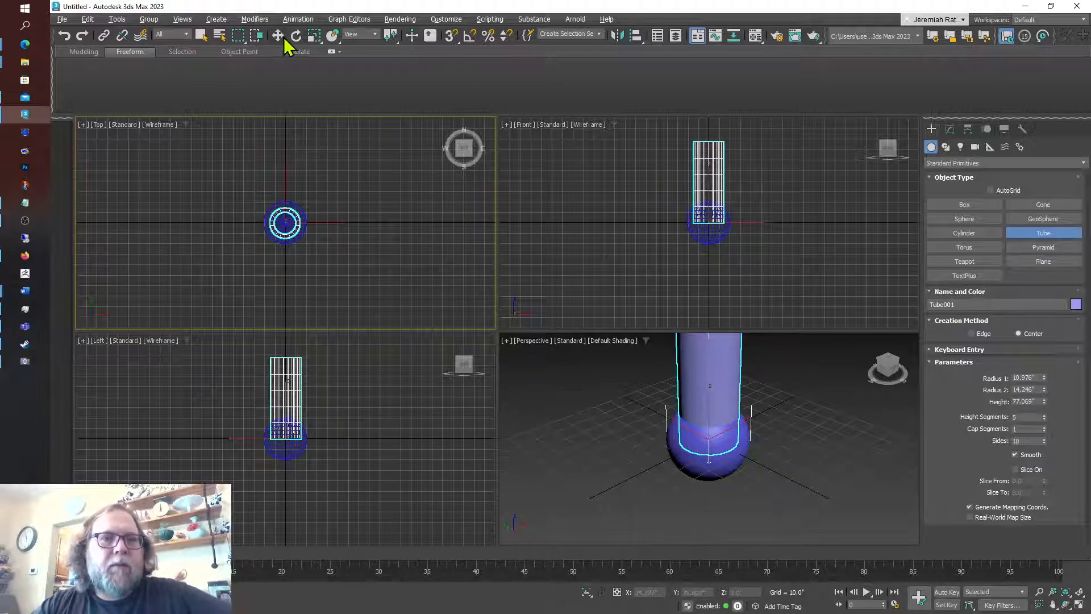
left_click(278, 36)
left_click(807, 423)
- Examine the tube and the sphere as separate objects in the maximized perspective view
scroll(807, 423, "down", 3)
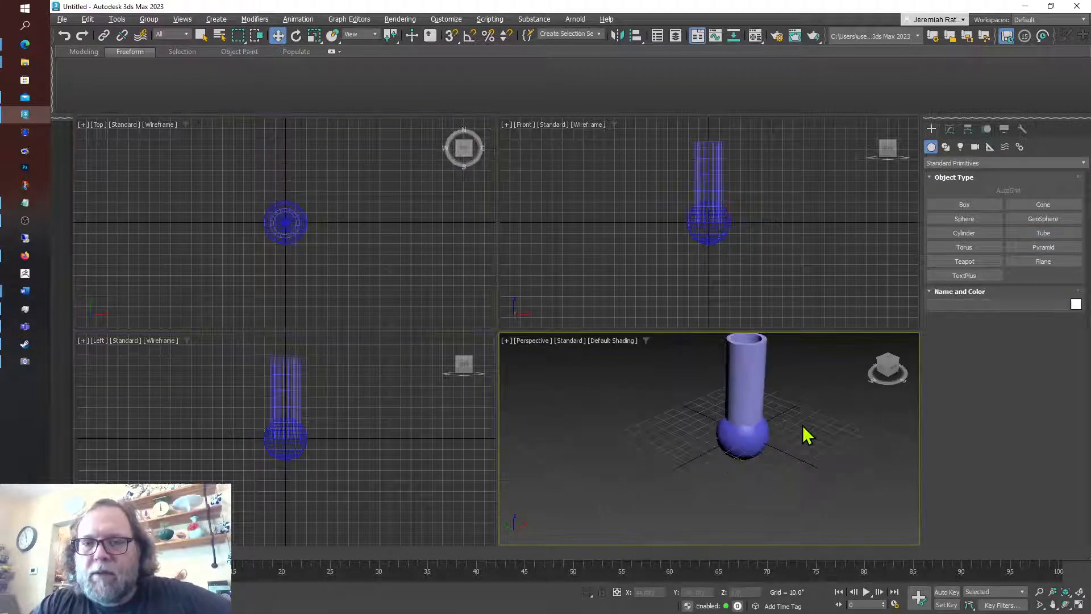
left_click(1078, 605)
left_click(1066, 592)
left_click(1039, 592)
left_click_drag(615, 334, 633, 401)
left_click(277, 36)
left_click(586, 285)
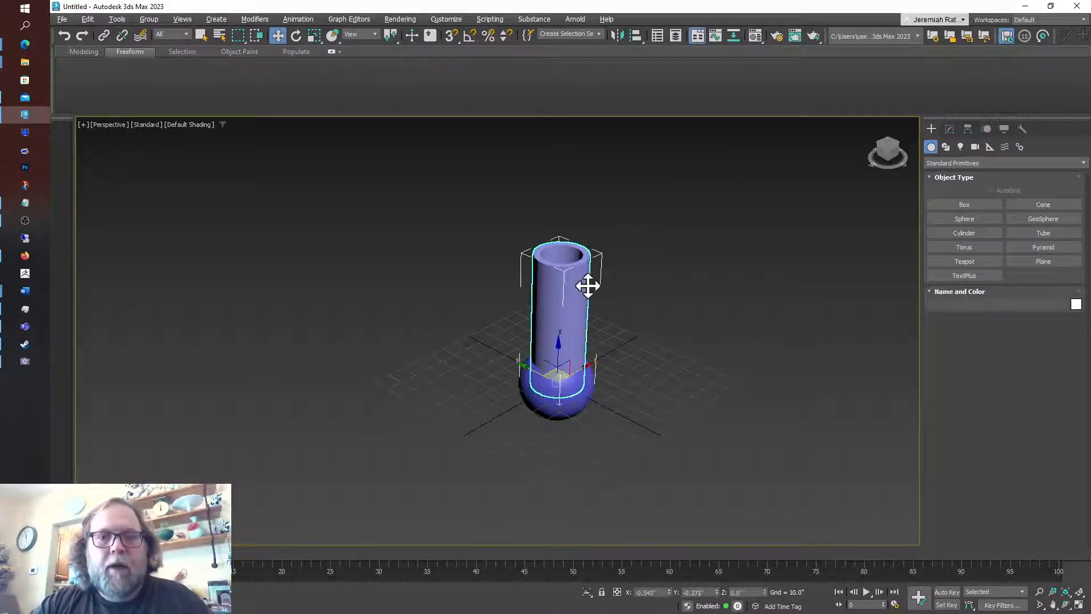
left_click(646, 421)
left_click(578, 396)
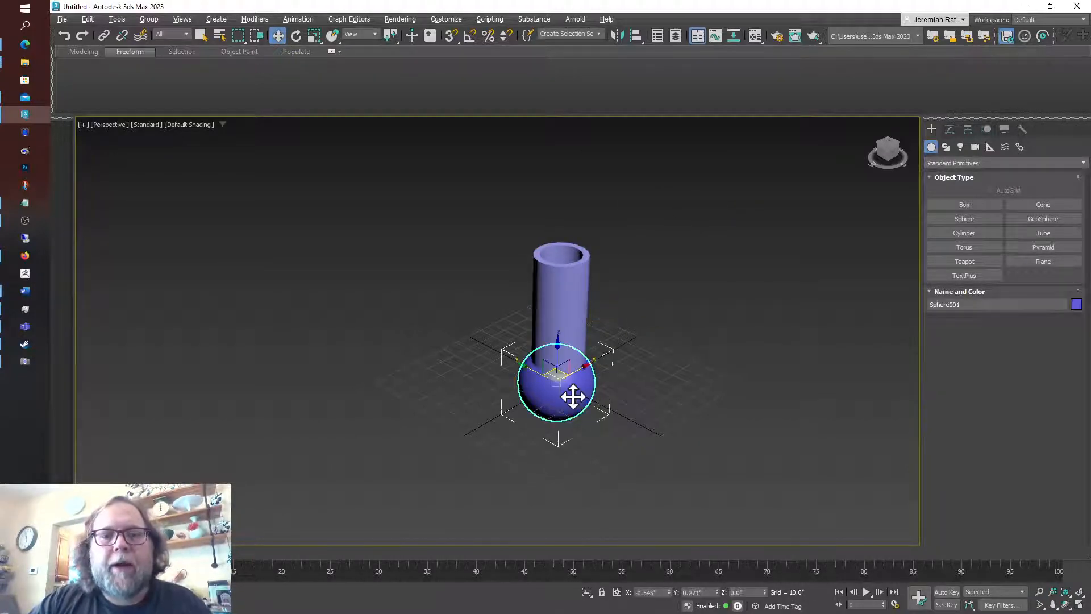
left_click(644, 258)
- Align the tube to the sphere centre to centre on the X and Y positions only
left_click(557, 268)
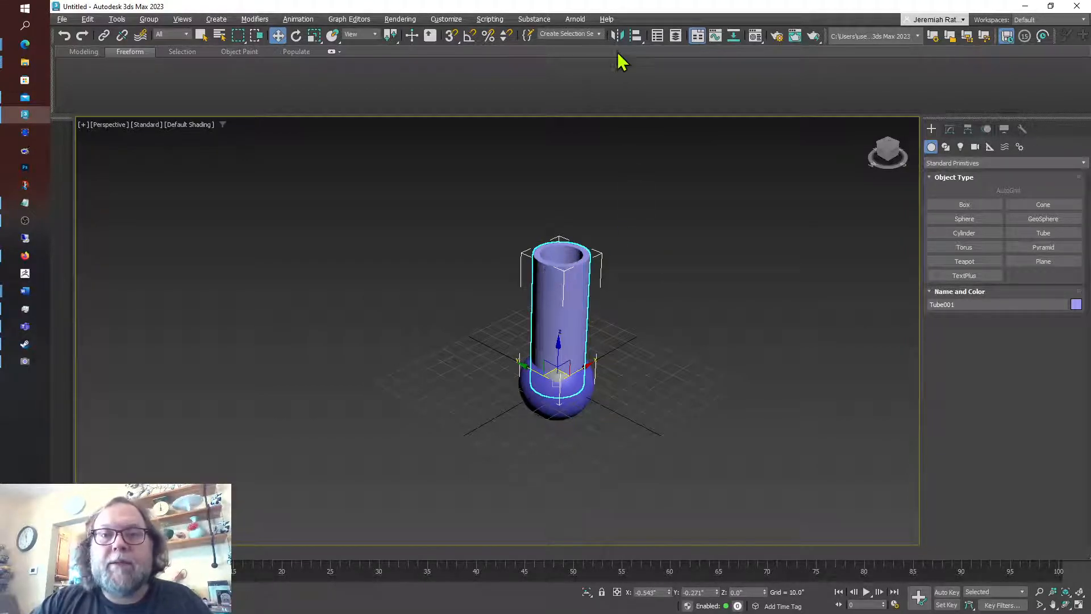
left_click(636, 35)
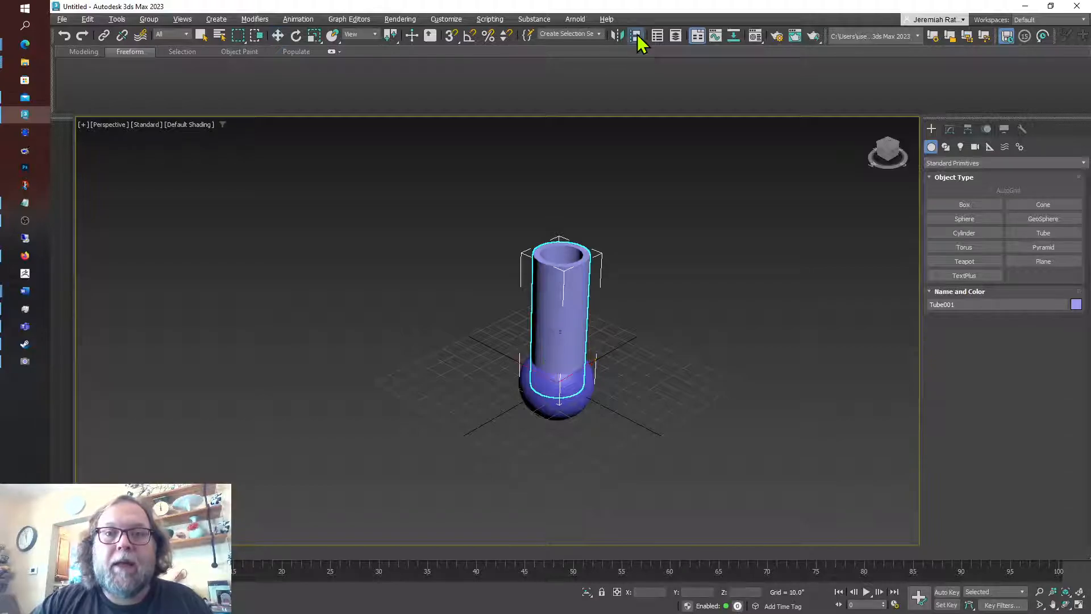
left_click(559, 408)
left_click_drag(548, 202, 773, 196)
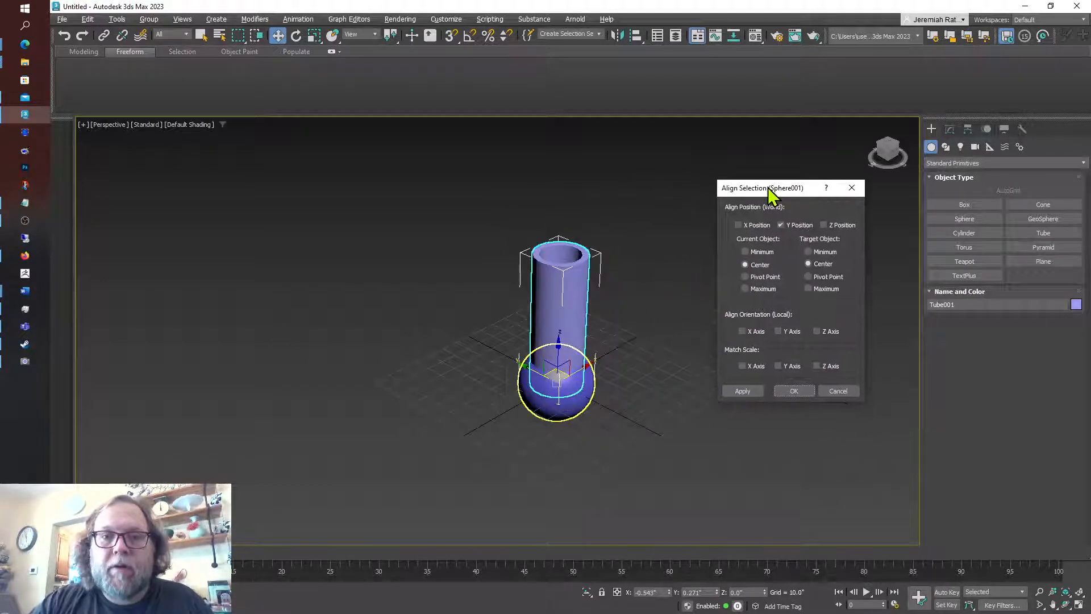
left_click(753, 223)
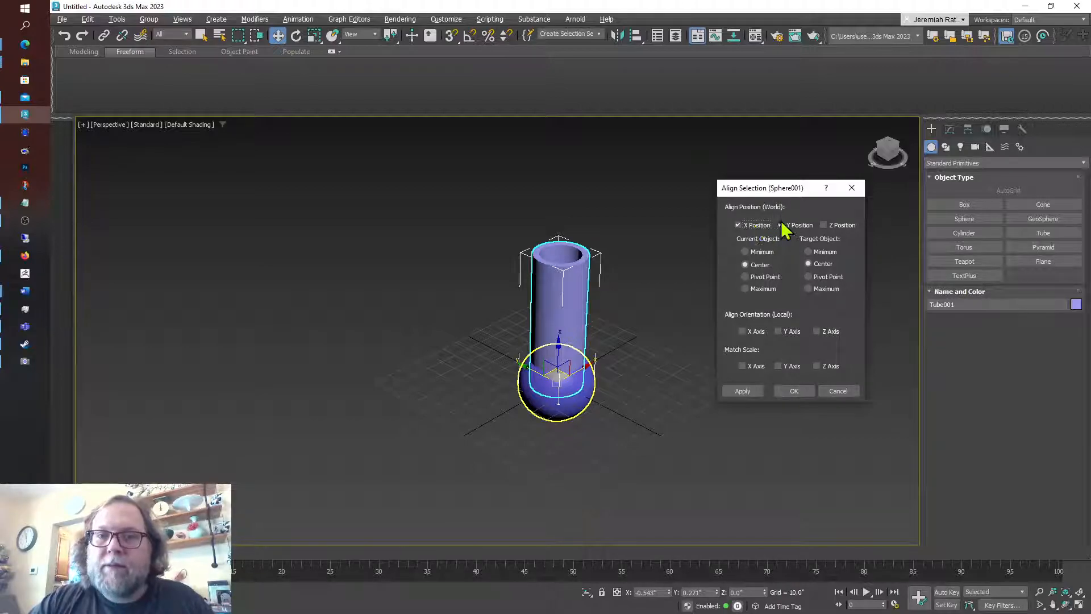
left_click(823, 224)
left_click(823, 224)
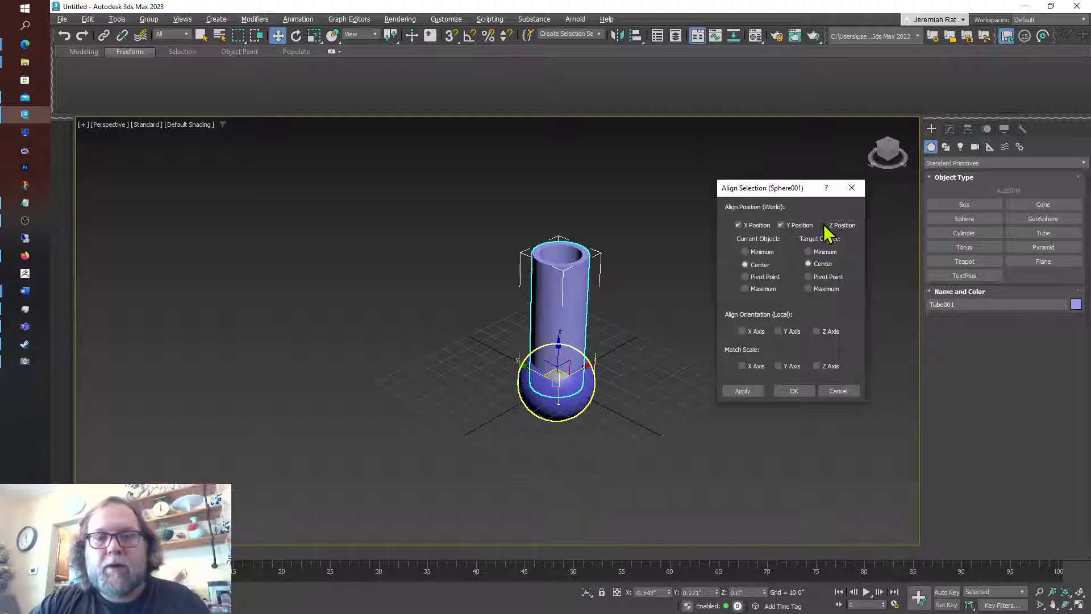
left_click(743, 391)
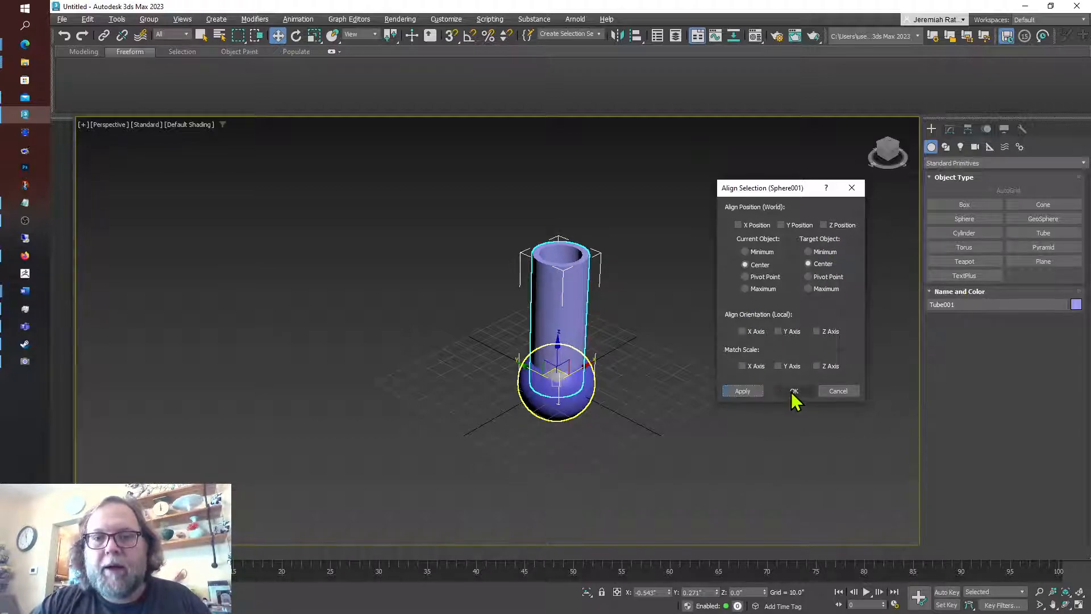
left_click(793, 391)
left_click(728, 392)
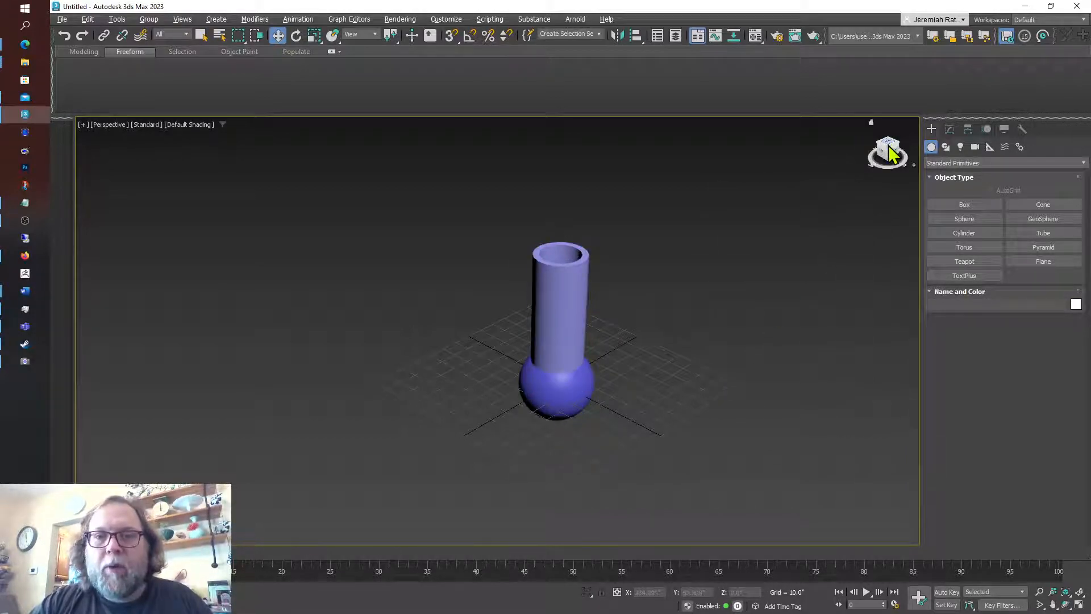
- Link the tube as a child to the sphere as its parent
left_click(881, 149)
middle_click_drag(559, 321, 559, 321, "alt")
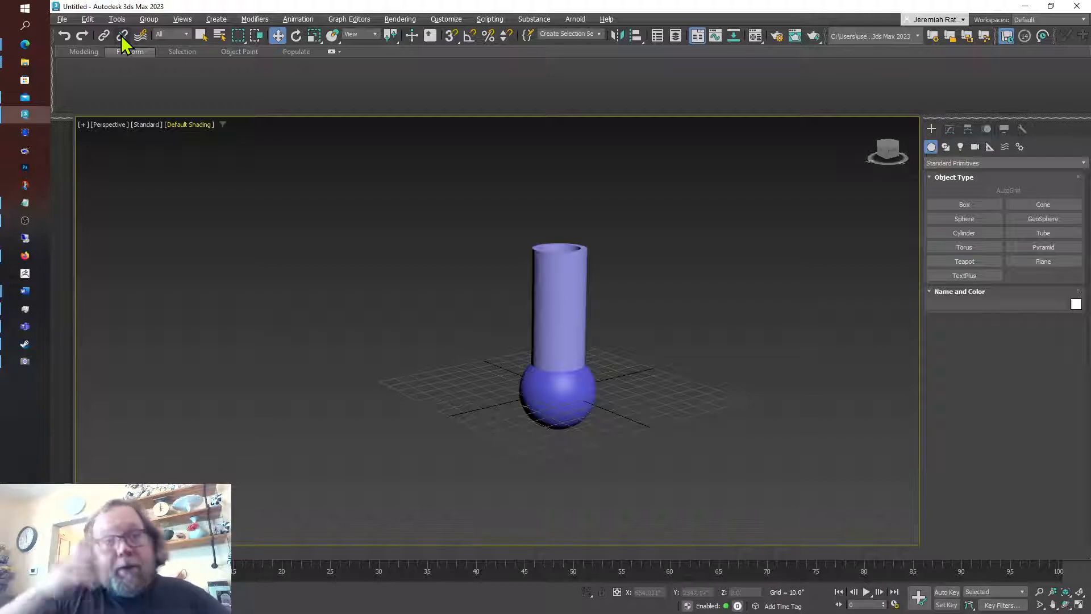
left_click(104, 34)
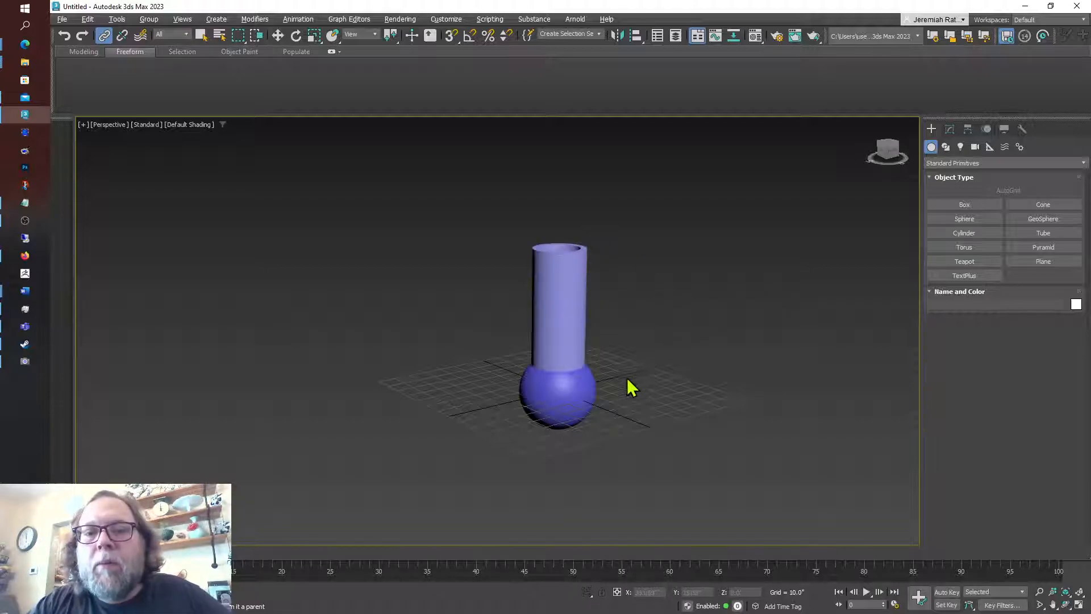
left_click(575, 258)
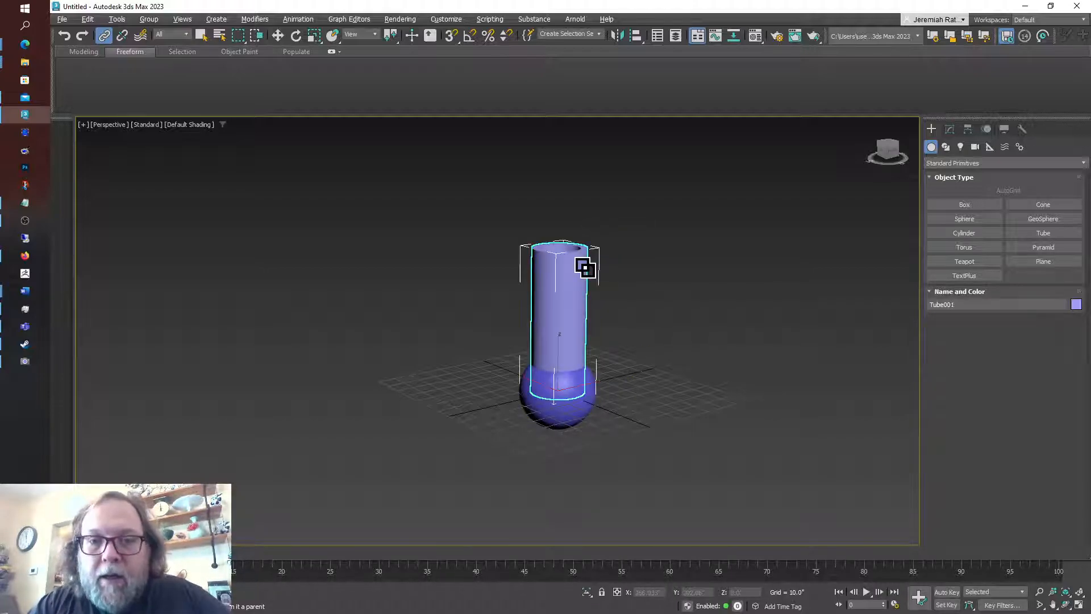
left_click_drag(583, 267, 562, 419)
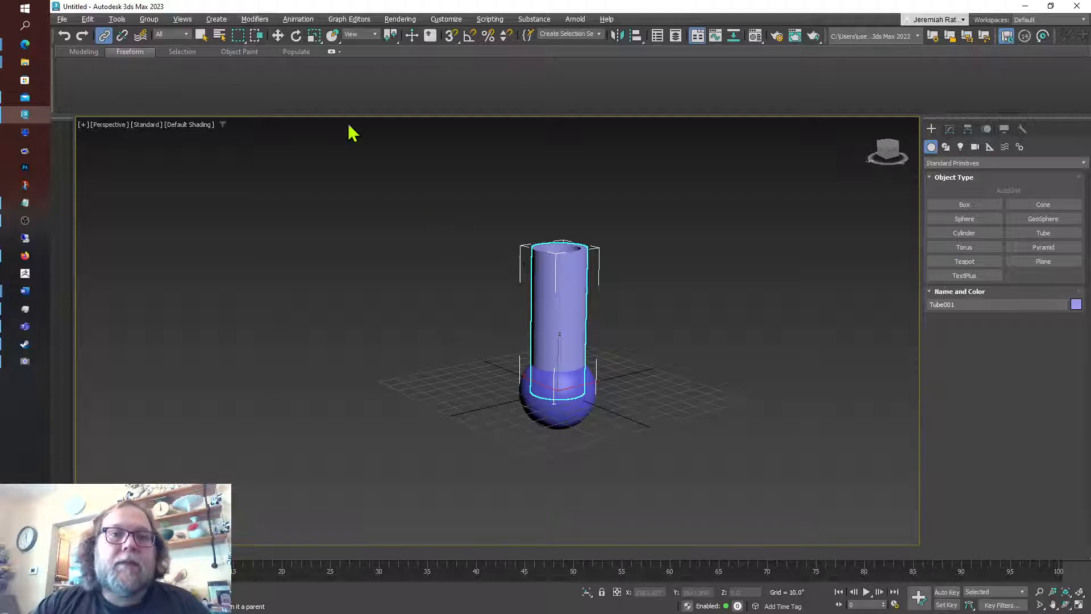
- Rotate the parent sphere freely to test the link with the tube, and undo the rotation
left_click(278, 35)
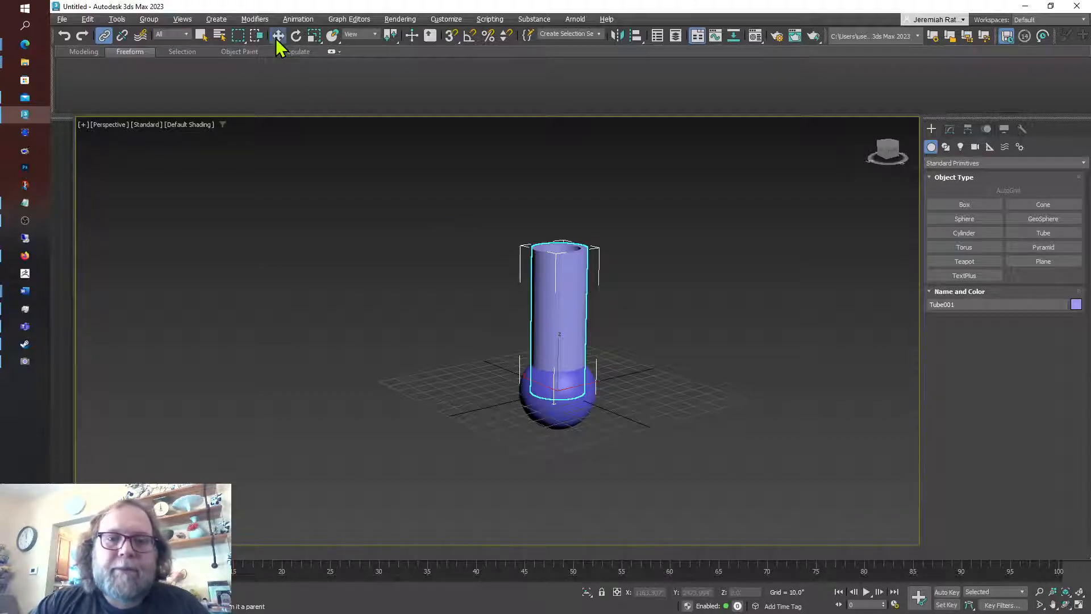
left_click(632, 299)
left_click(558, 402)
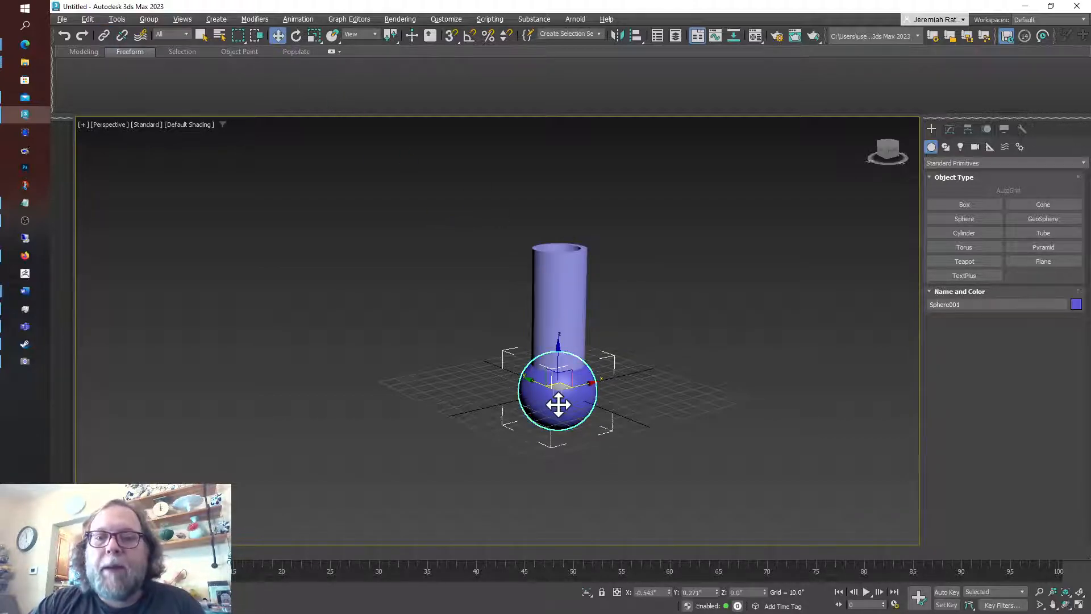
left_click(561, 307)
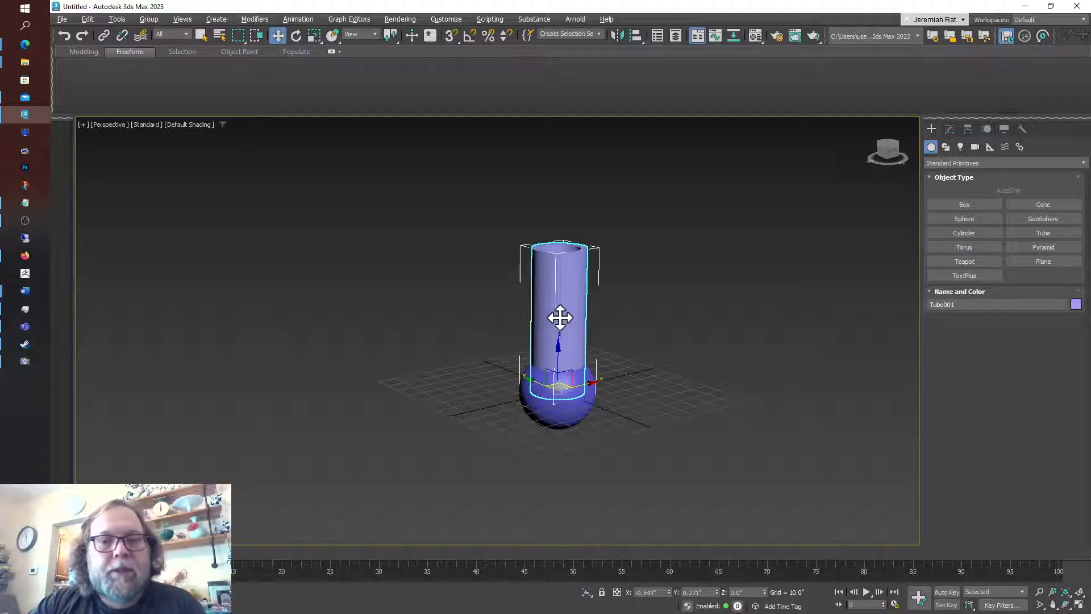
left_click(562, 413)
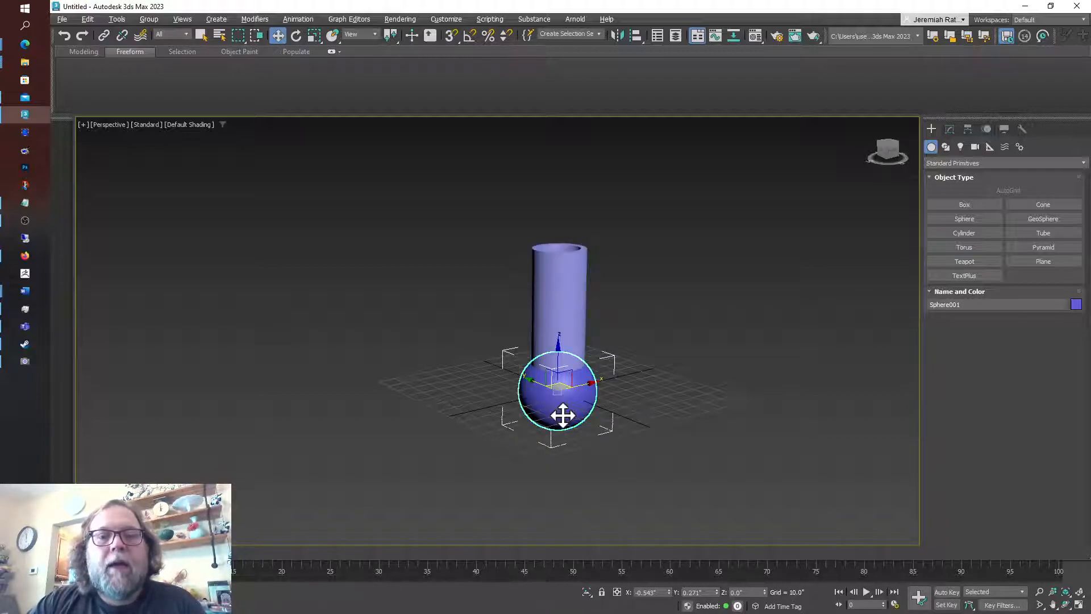
left_click(296, 36)
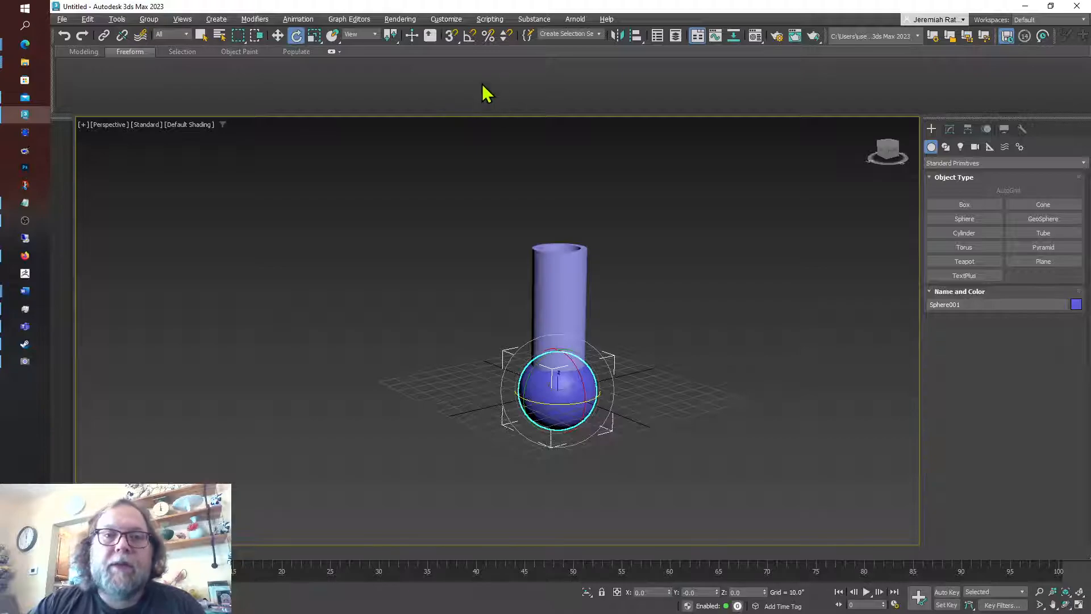
mouse_move(557, 385)
left_mouse_down()
mouse_move(527, 468)
mouse_move(583, 413)
mouse_move(526, 415)
mouse_move(550, 353)
mouse_move(616, 441)
mouse_move(521, 415)
mouse_move(614, 419)
mouse_move(563, 370)
left_mouse_up()
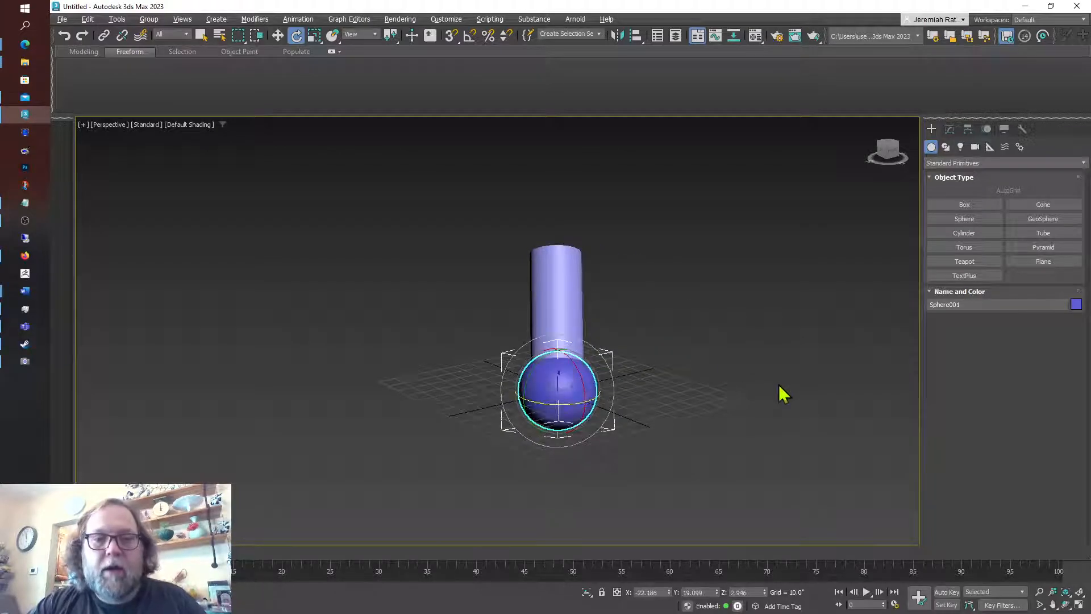
key("ctrl+z")
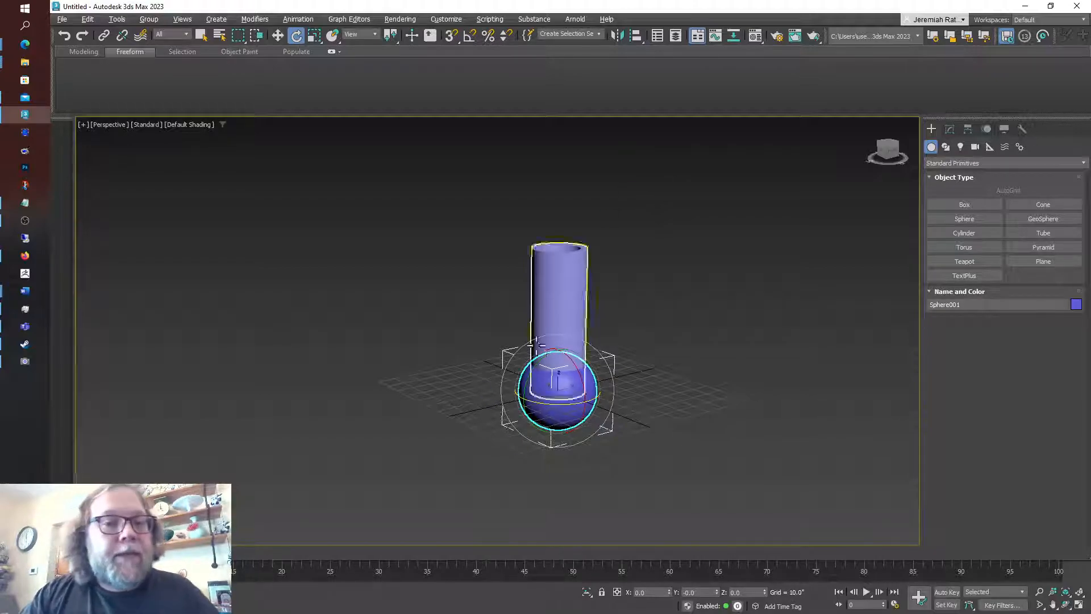
left_click(670, 313)
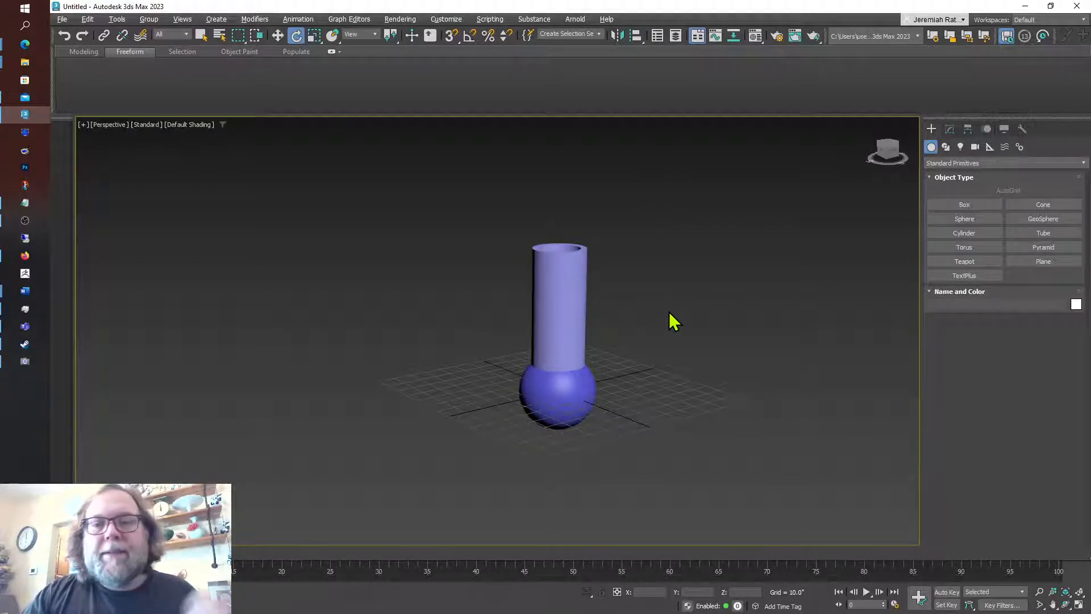
- Start the Line spline tool and restore the four-viewport layout
mouse_move(890, 151)
left_mouse_down()
mouse_move(909, 185)
mouse_move(891, 154)
left_mouse_up()
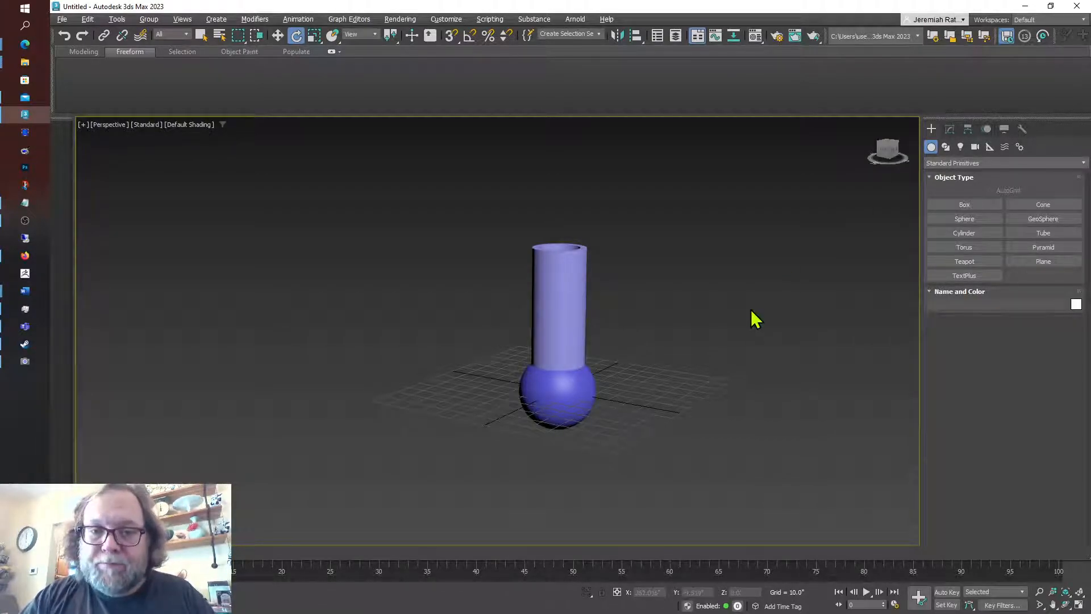
scroll(755, 318, "down", 4)
left_click(1054, 605)
left_click_drag(758, 341, 656, 396)
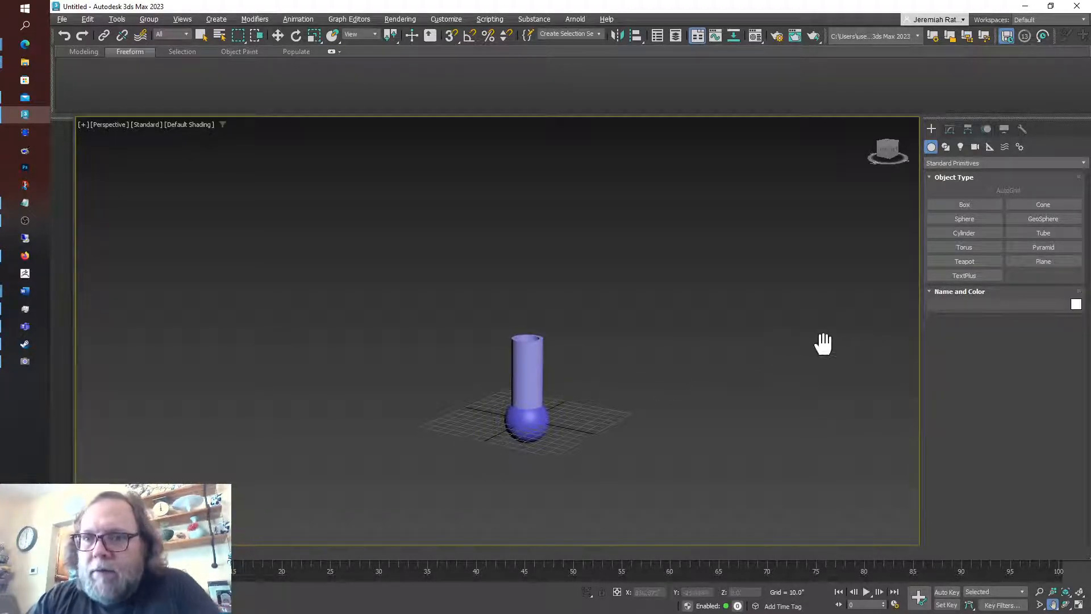
left_click(945, 146)
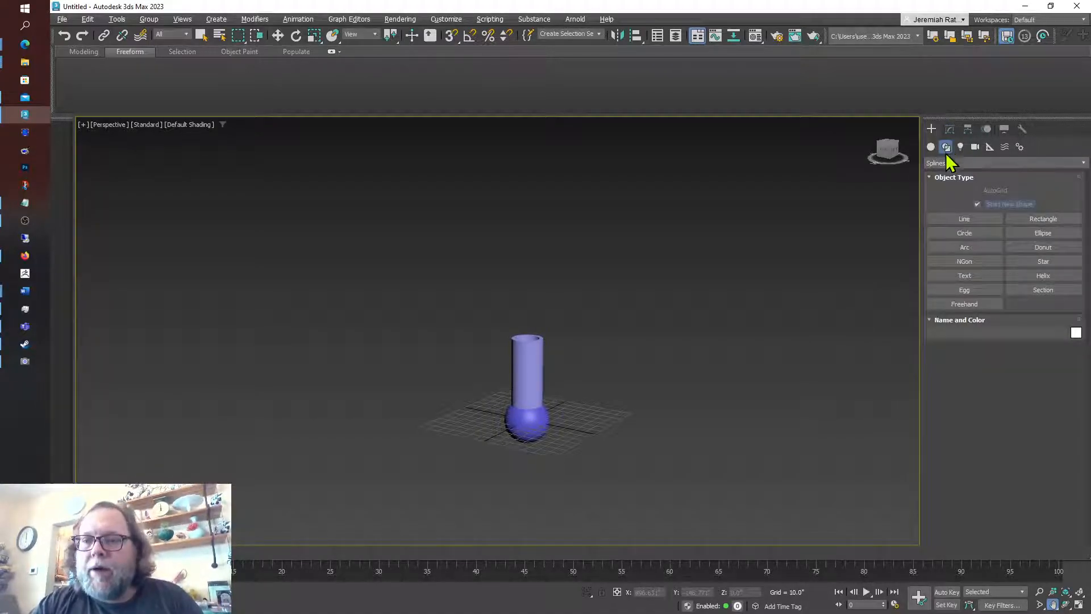
left_click(983, 222)
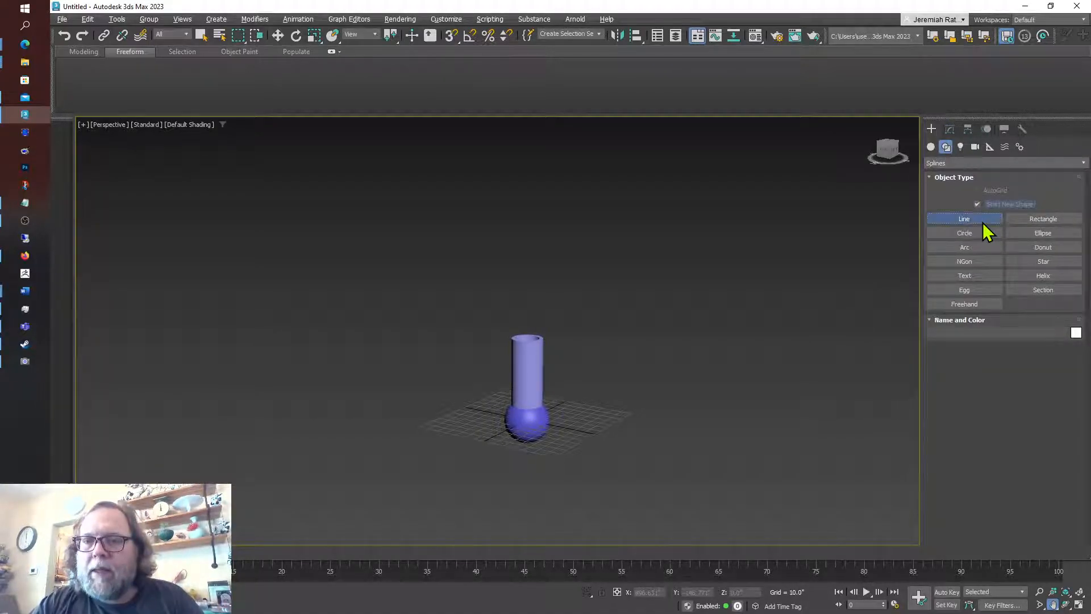
left_click(1078, 604)
left_click(1078, 605)
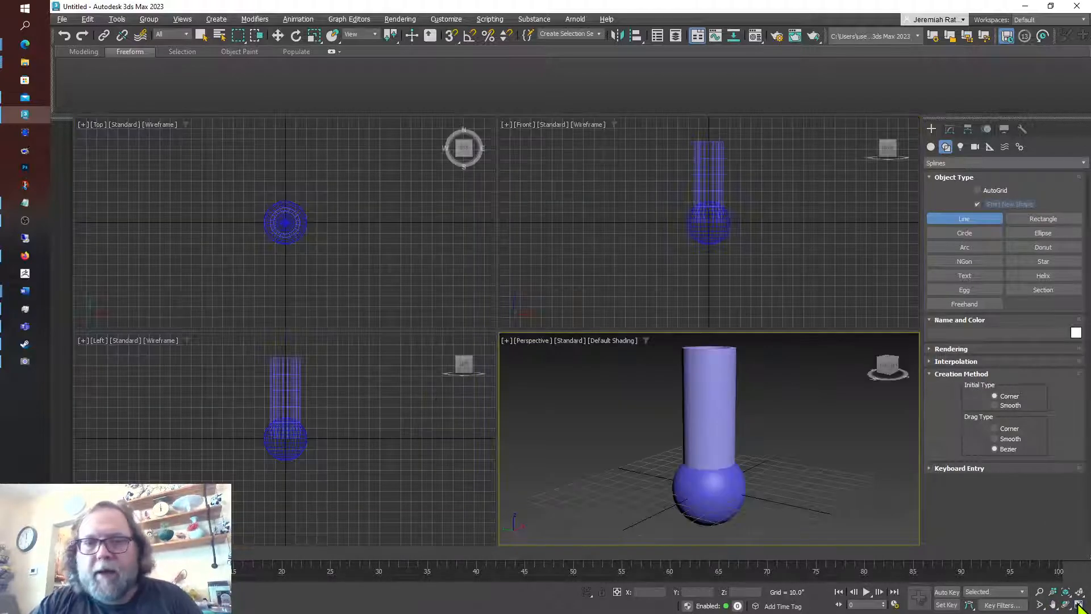
- Draw a closed, curved Bezier line of six vertices around the sphere and tube in the Top view
scroll(370, 238, "down", 4)
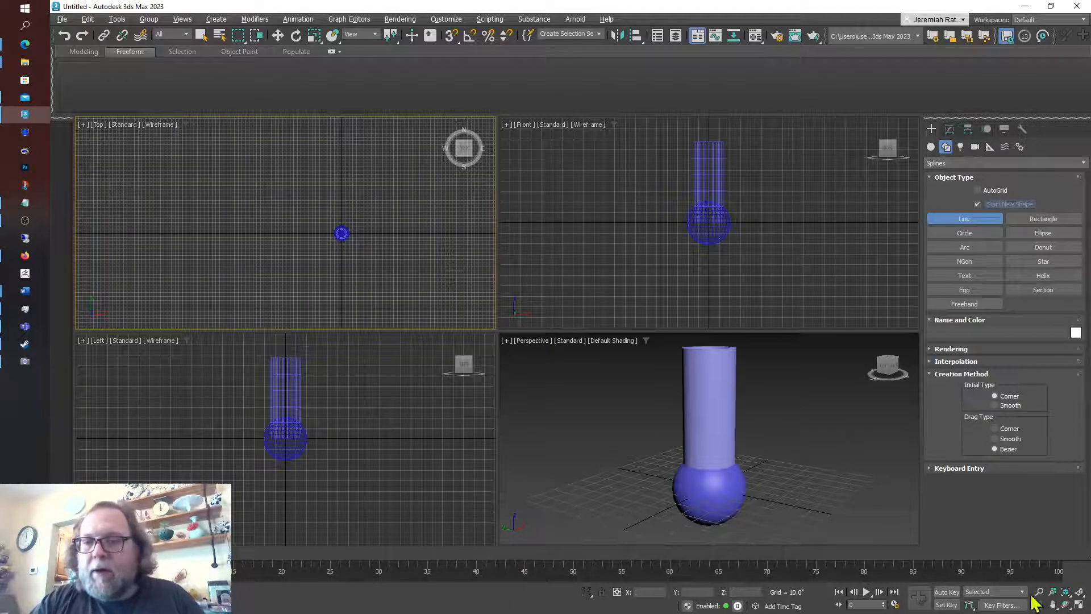
left_click(1054, 604)
left_click_drag(354, 236, 267, 210)
left_click(965, 218)
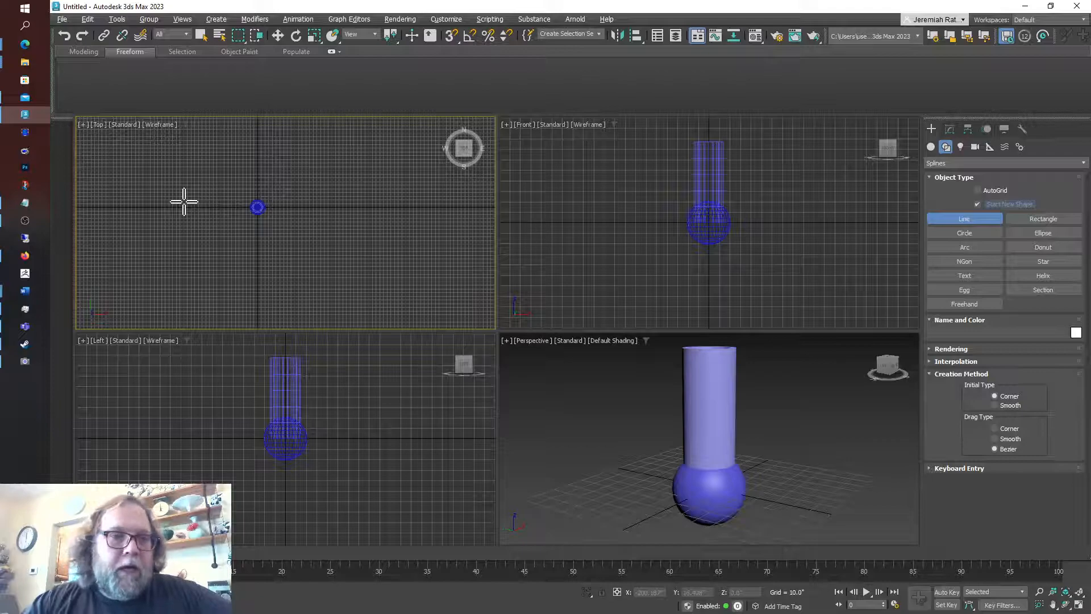
left_click(133, 227)
left_click_drag(220, 286, 270, 258)
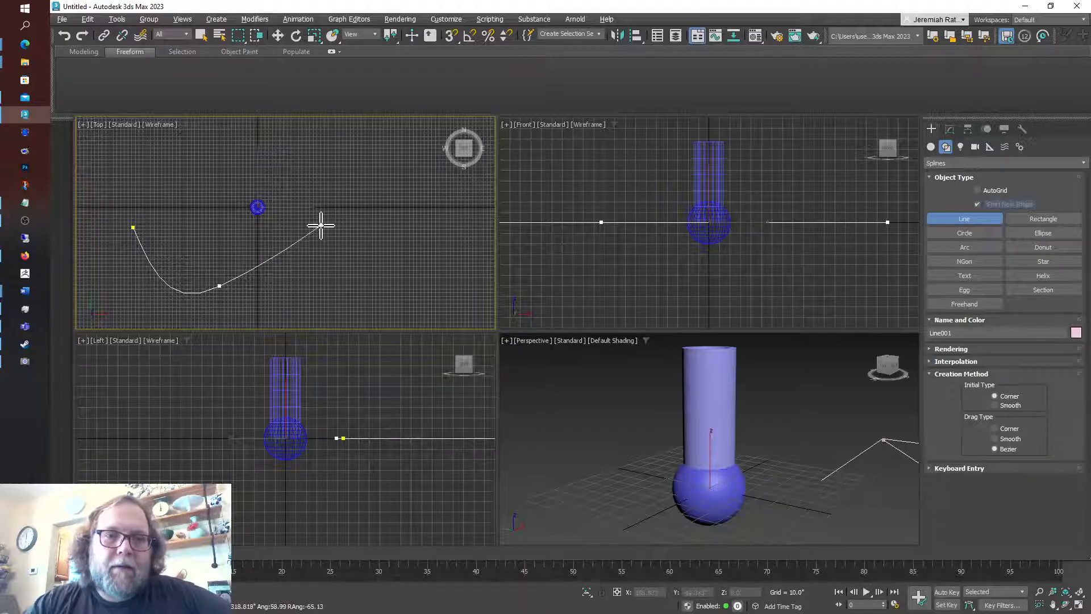
left_click_drag(328, 231, 384, 251)
left_click_drag(354, 151, 321, 146)
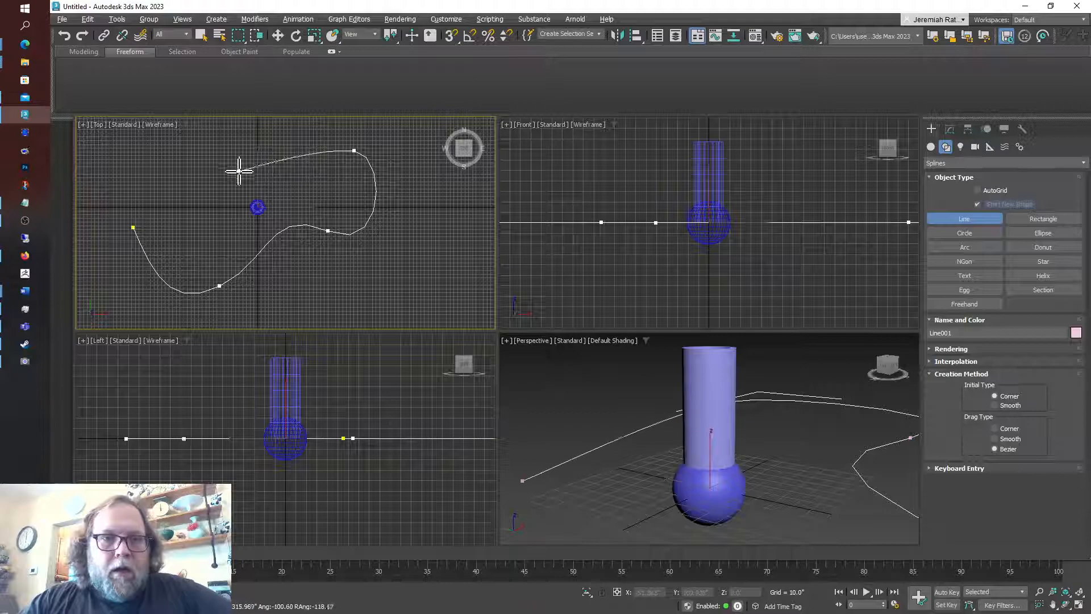
left_click_drag(209, 169, 196, 139)
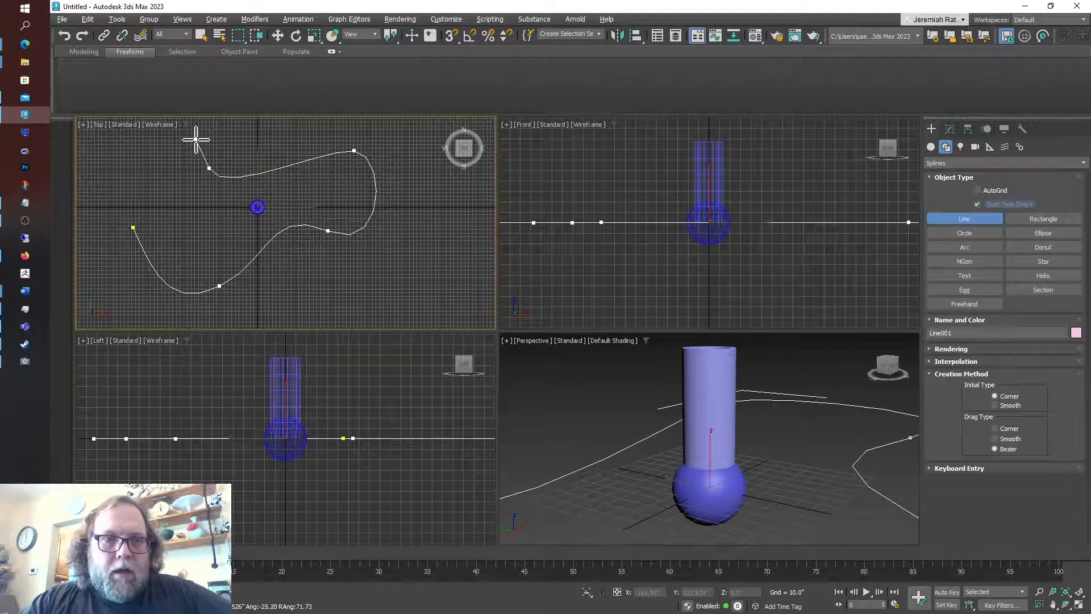
left_click_drag(138, 193, 135, 224)
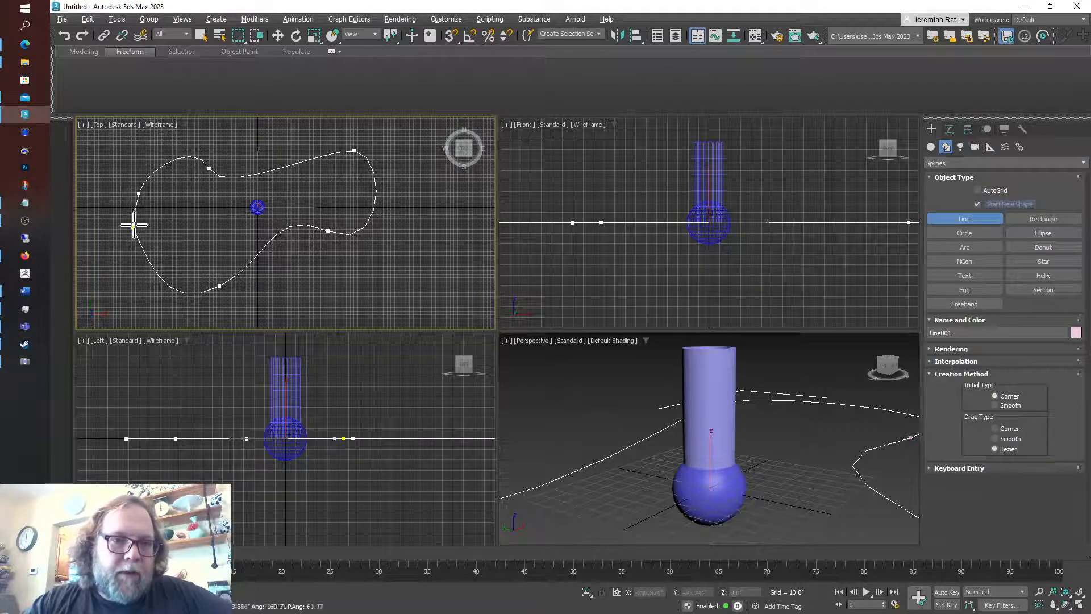
left_click(134, 227)
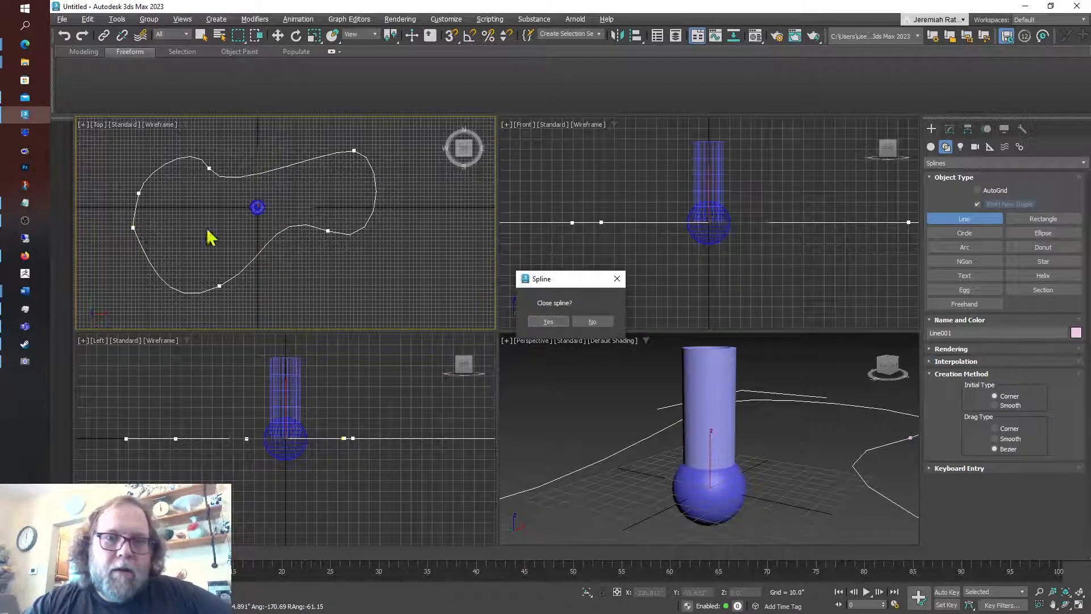
left_click(548, 322)
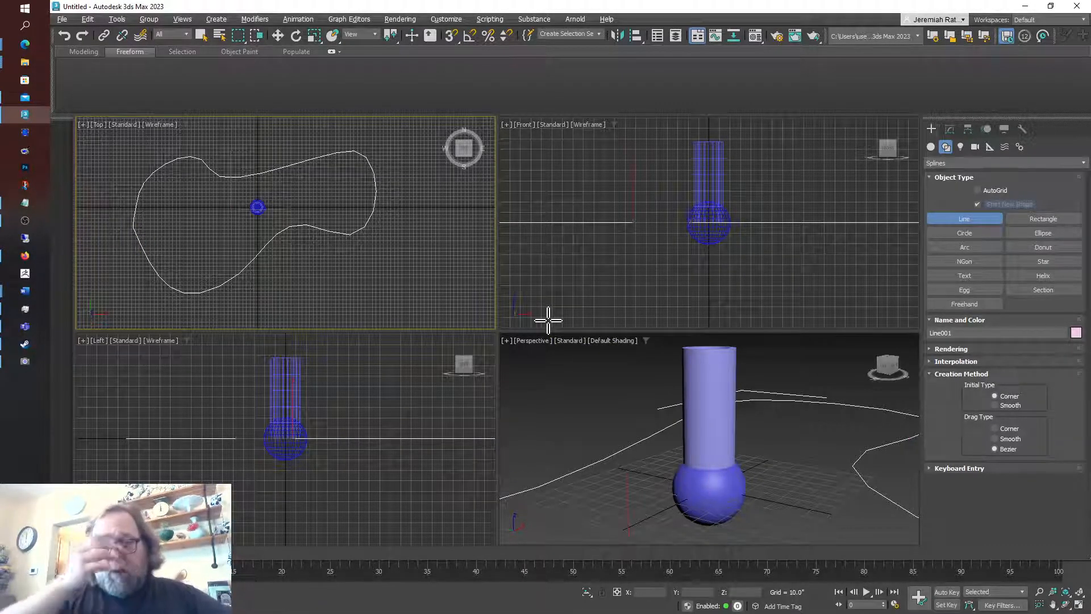
- Move the closed line straight up above the tube in the Front view, to a Z height of about 167 inches
left_click(283, 40)
left_click(597, 382)
scroll(598, 384, "down", 5)
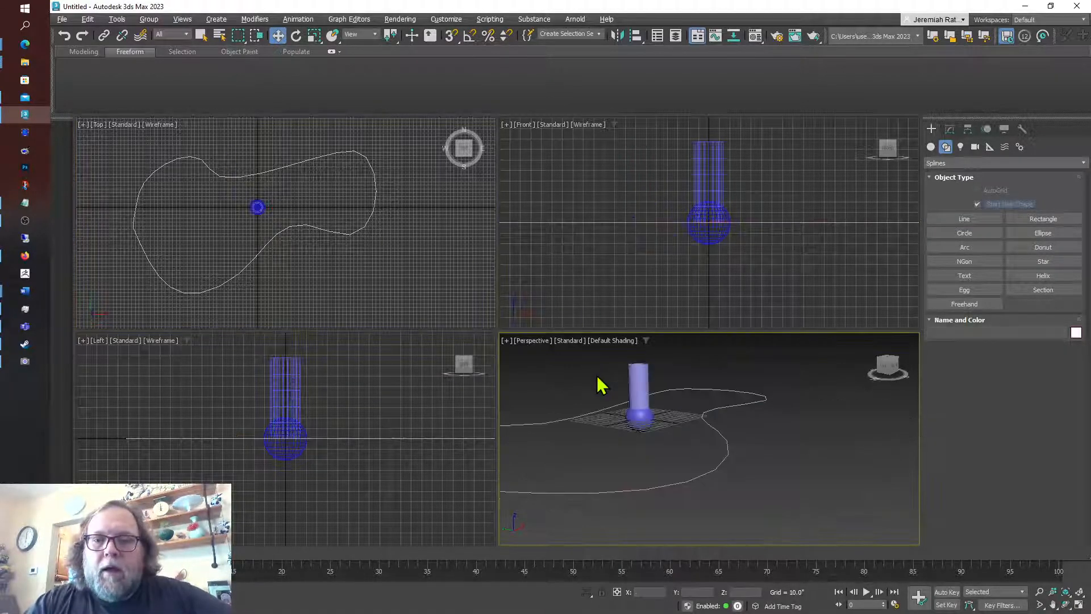
scroll(598, 383, "up", 5)
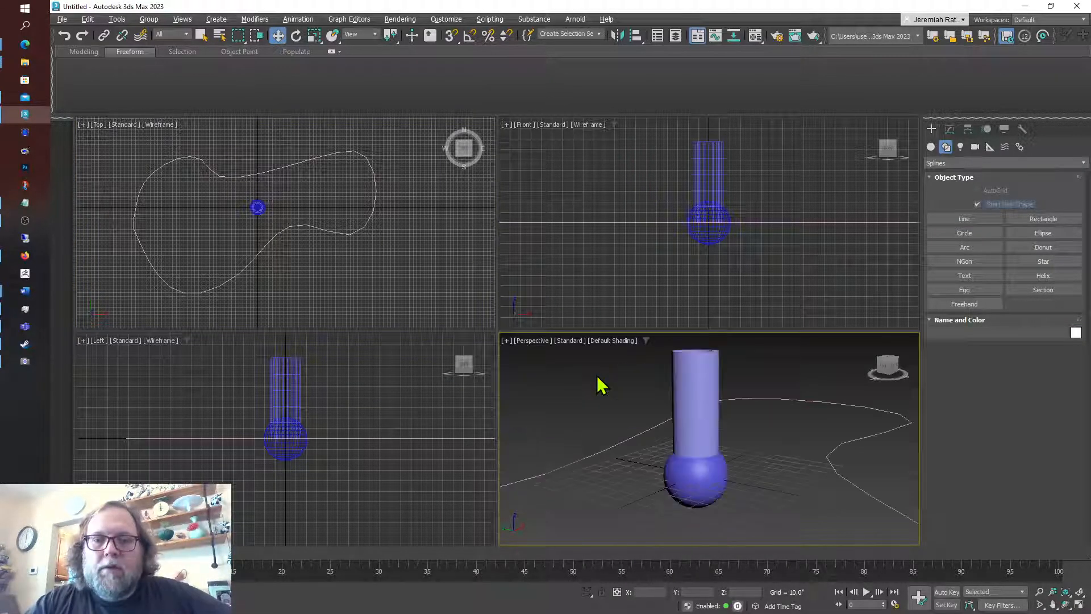
left_click(639, 432)
middle_click(597, 264)
scroll(596, 265, "down", 3)
left_click_drag(599, 220, 593, 170)
left_click(629, 508)
scroll(838, 521, "down", 4)
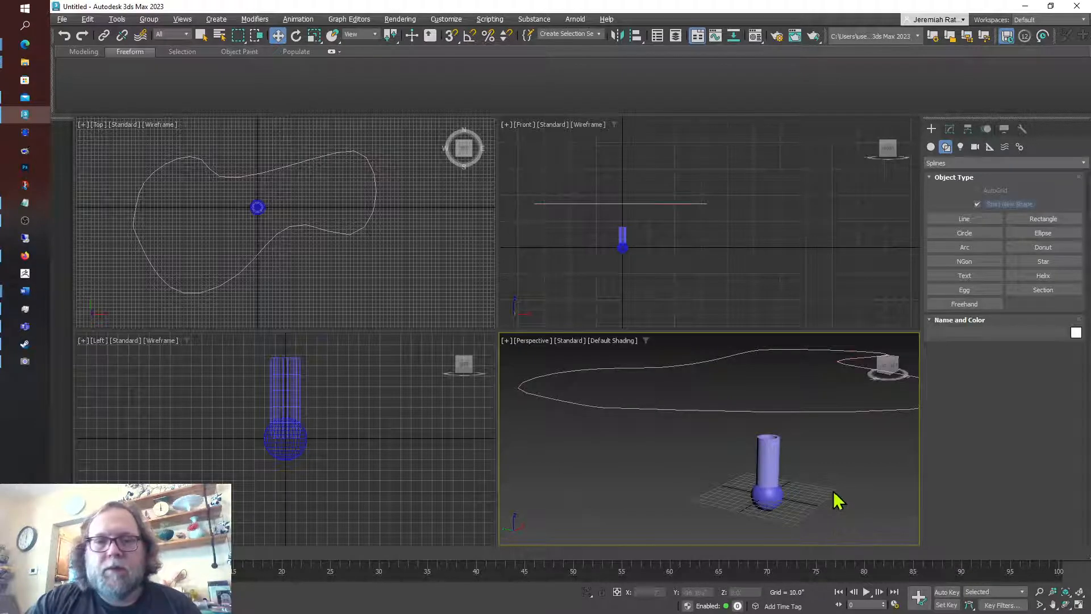
- Edit the line at vertex level and make its lowest vertex in the Top view the first vertex of the spline
left_click(279, 239)
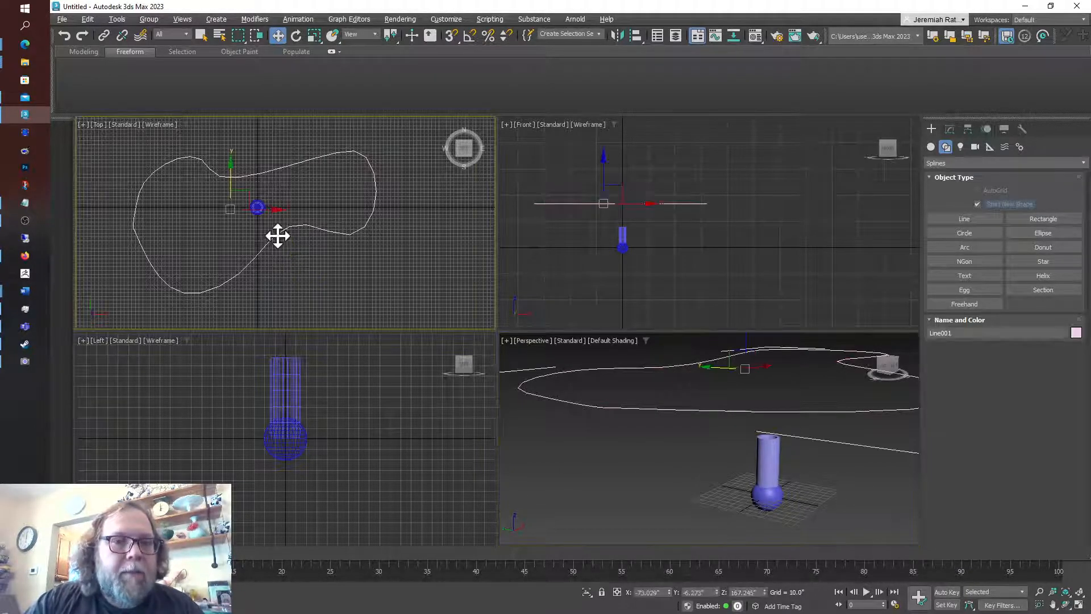
left_click(949, 129)
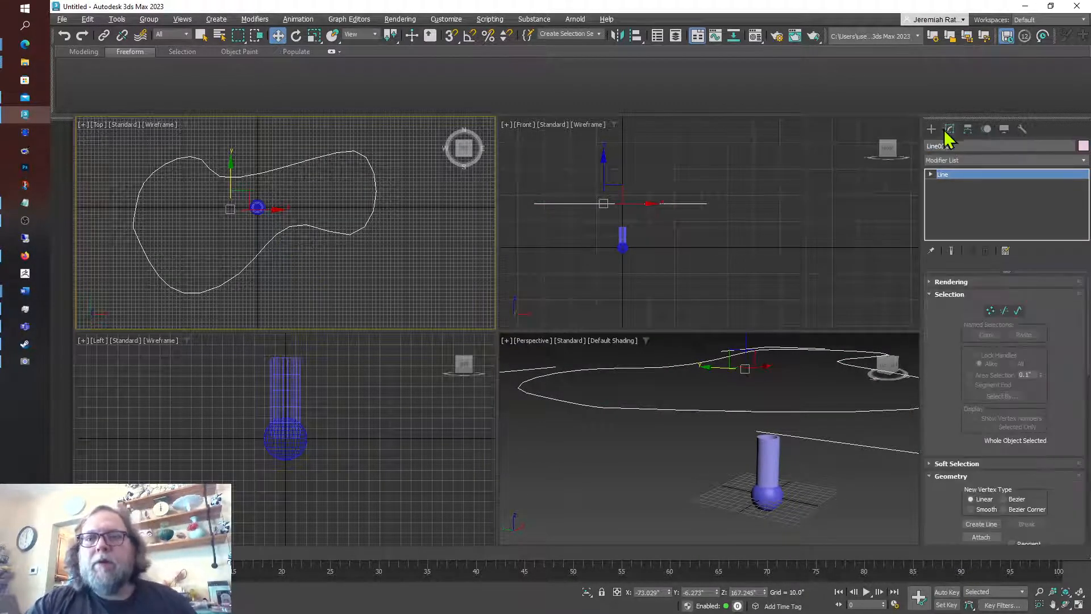
left_click(931, 174)
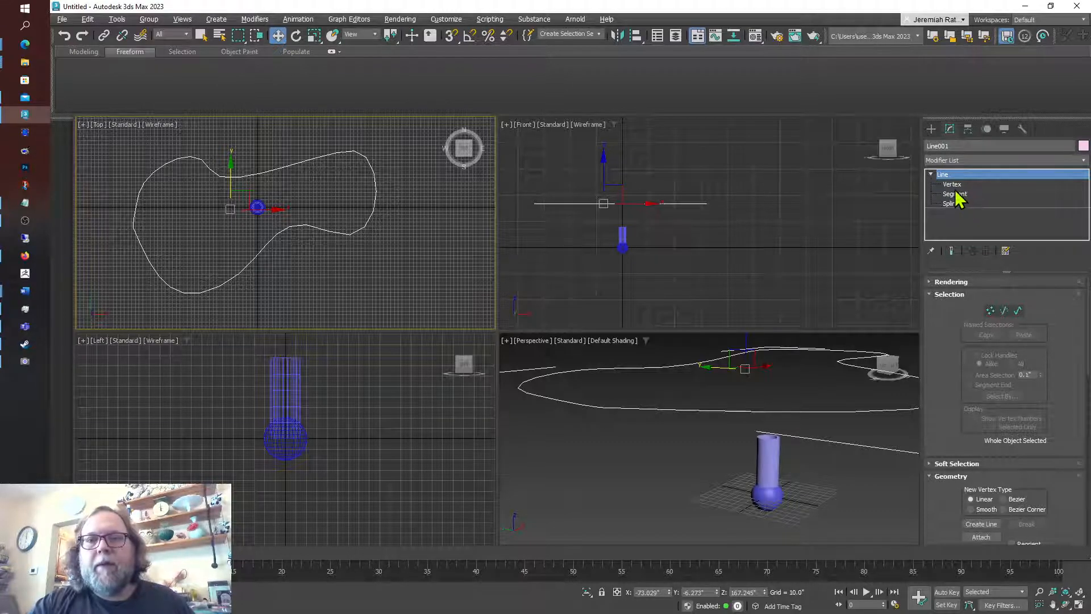
left_click(952, 184)
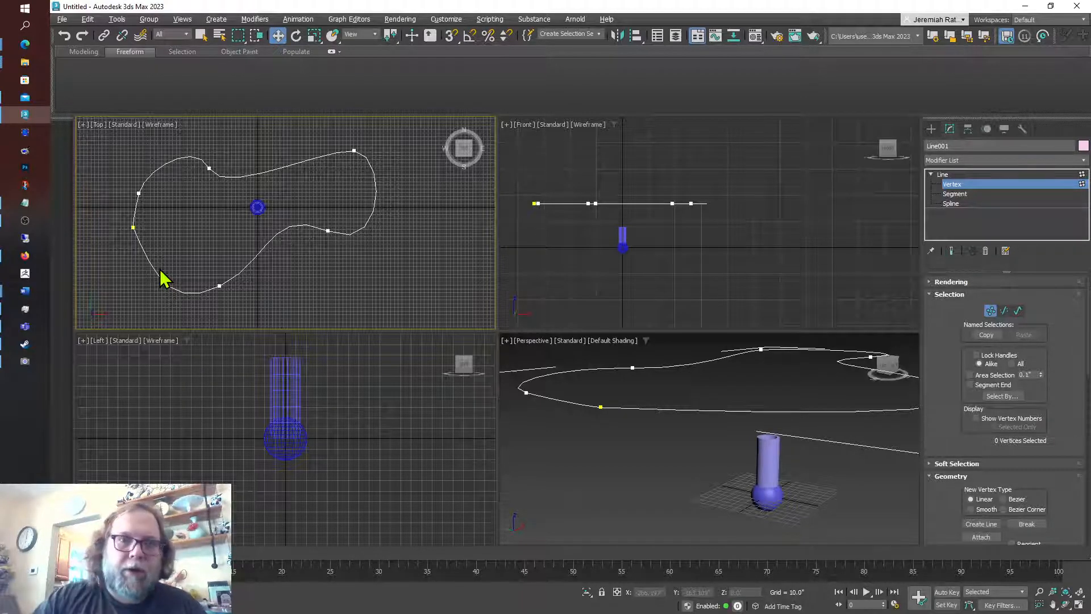
left_click(222, 287)
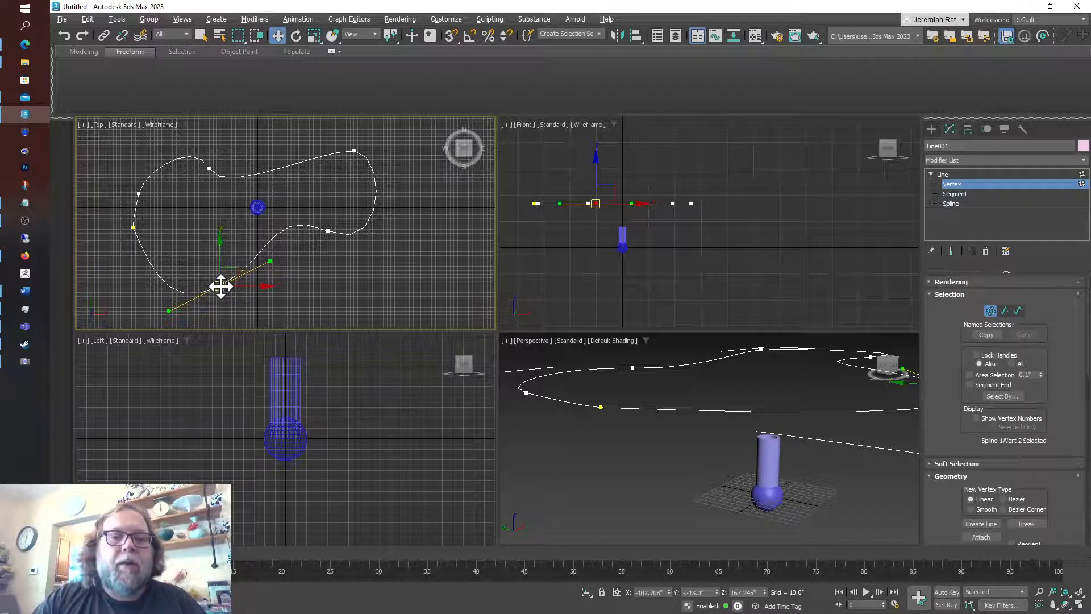
right_click(219, 287)
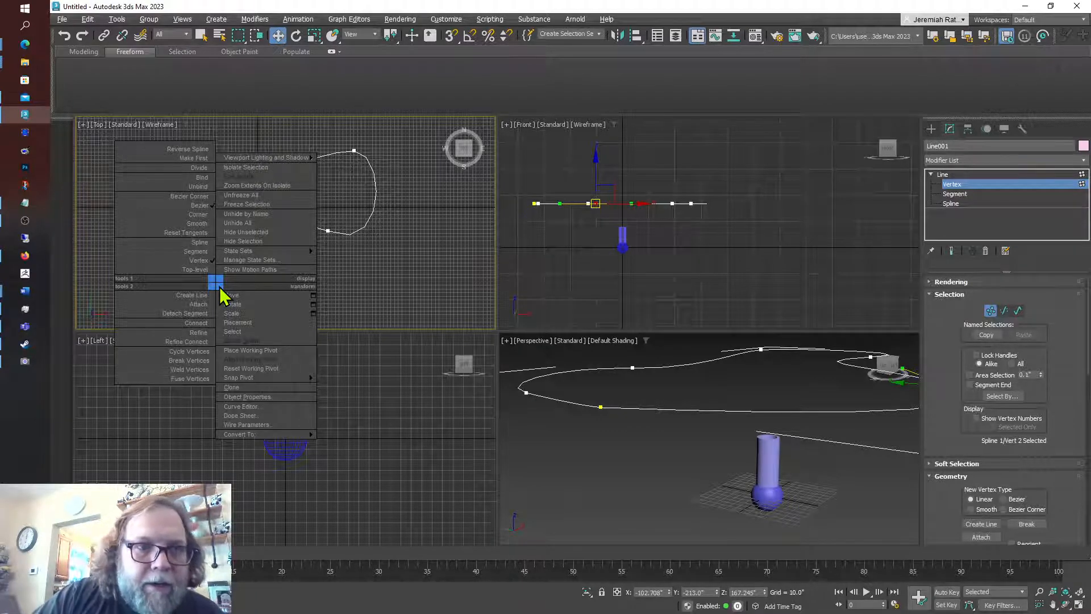
left_click(197, 161)
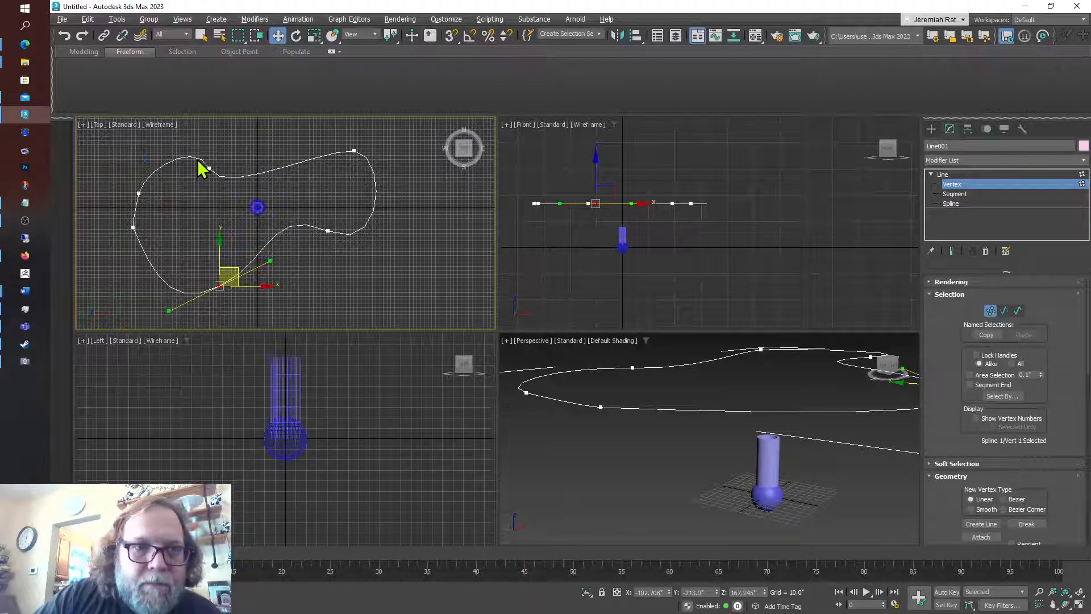
left_click(352, 310)
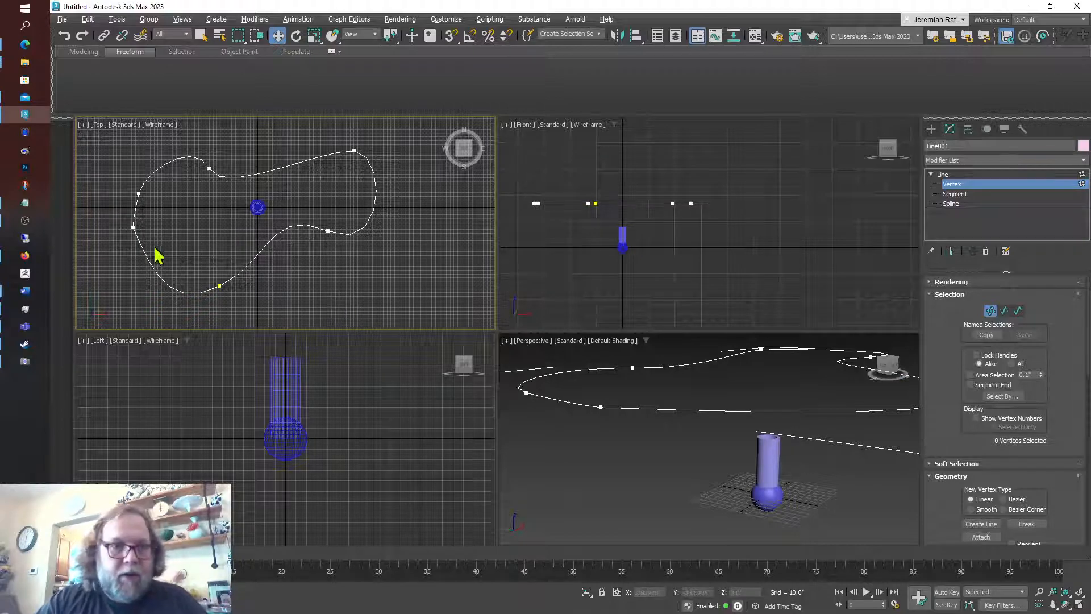
- Change the line's original starting vertex, at its far left in the Top view, to the Bezier type
left_click(133, 227)
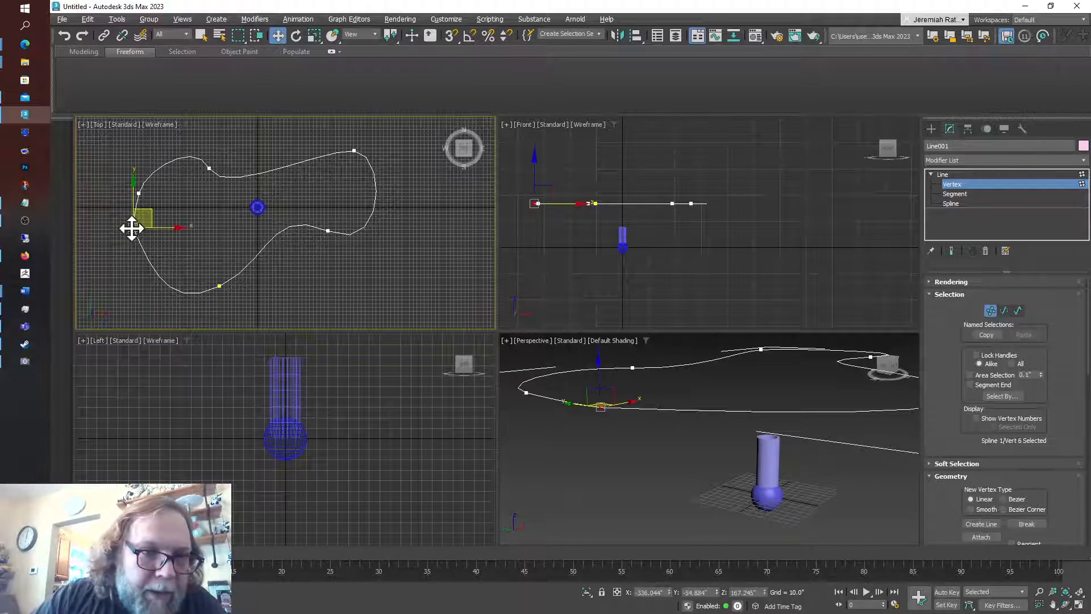
right_click(151, 225)
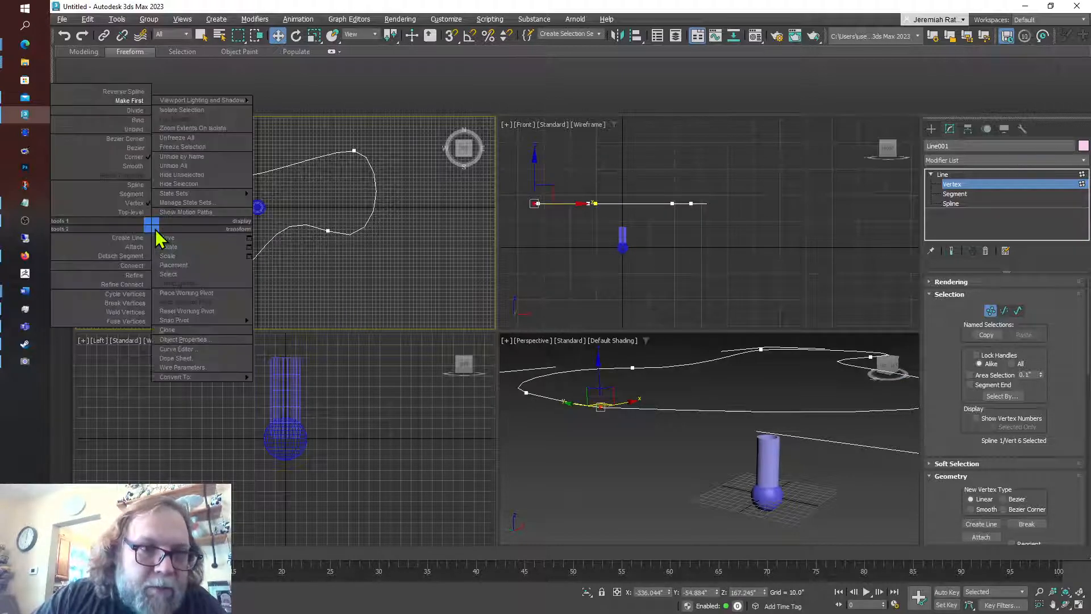
left_click(134, 166)
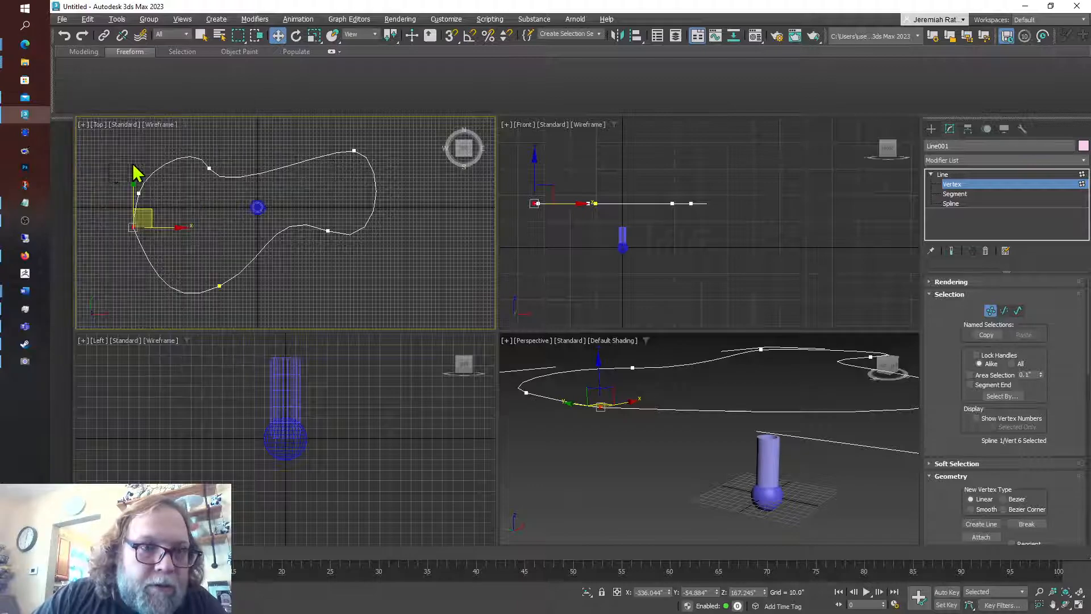
right_click(151, 222)
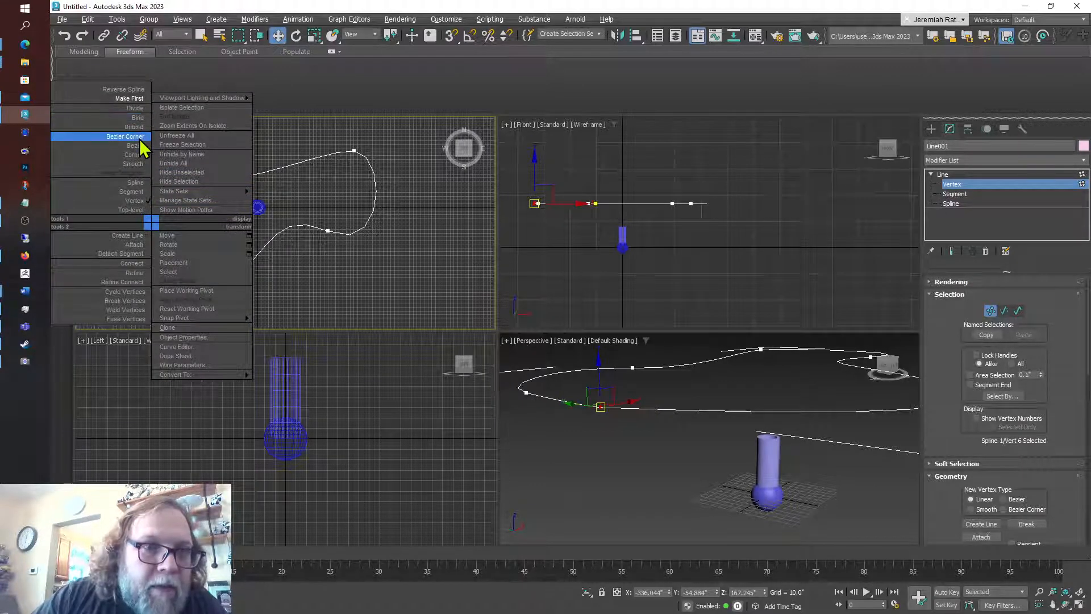
left_click(139, 146)
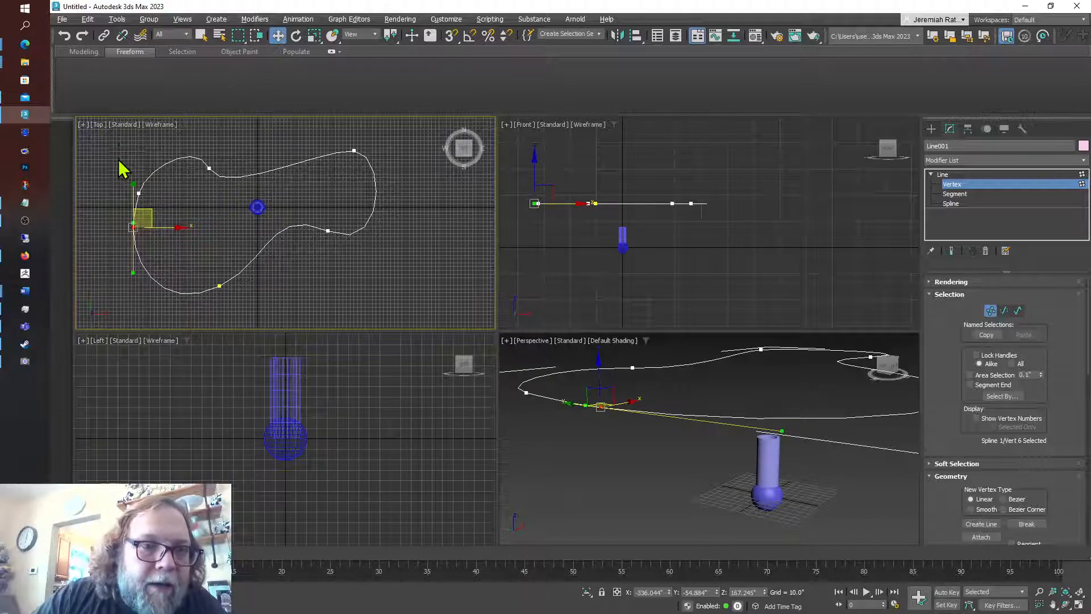
left_click(334, 300)
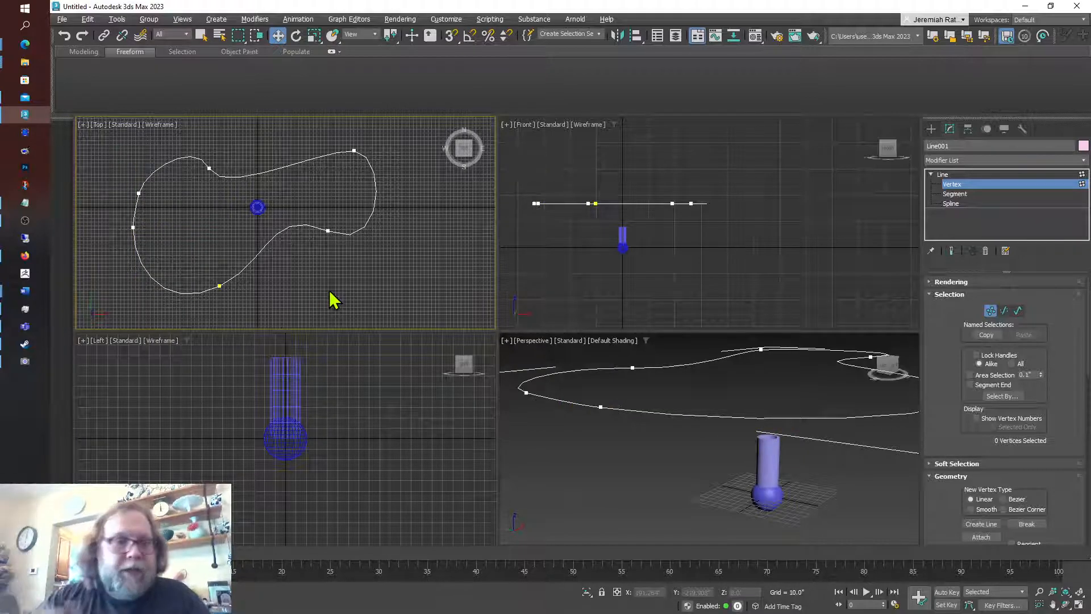
- Leave vertex editing and create a small Dummy helper in the Top view, at about X 85, Y -116 inches
left_click(219, 285)
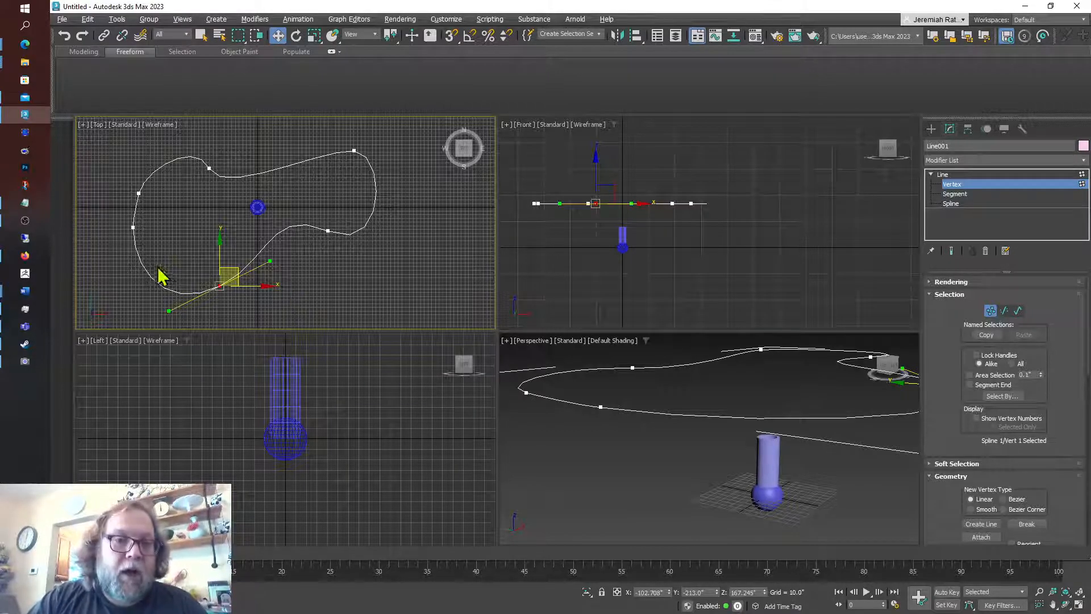
left_click(931, 129)
left_click(749, 306)
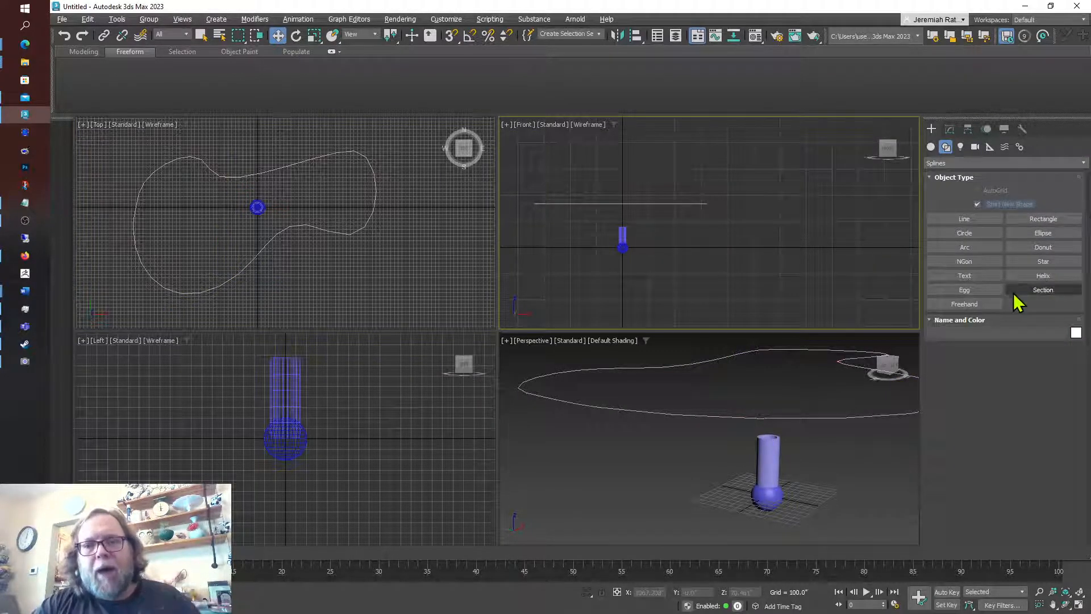
left_click(931, 147)
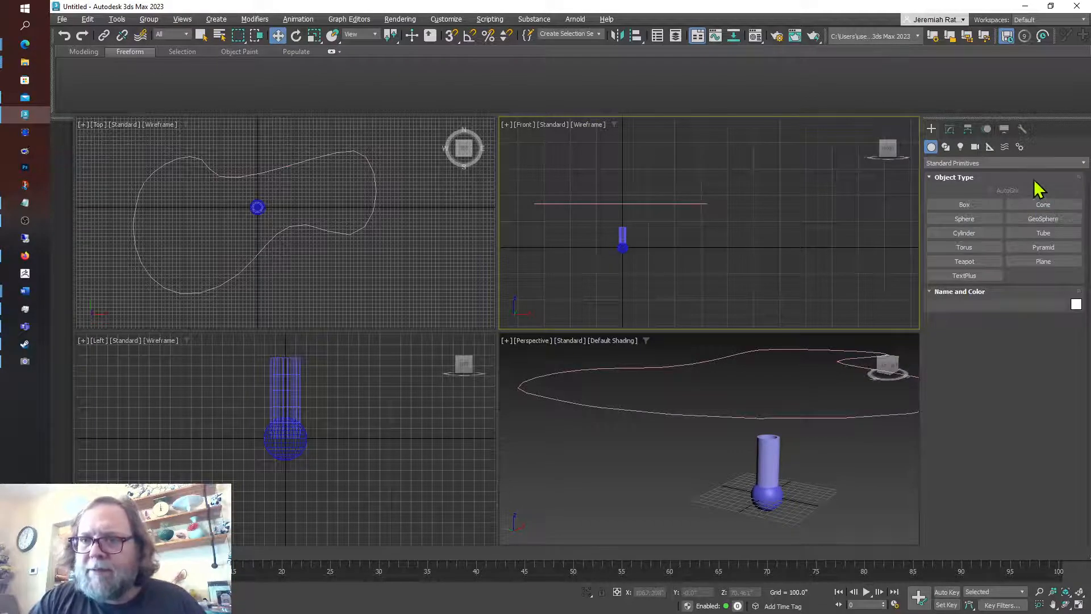
left_click(990, 148)
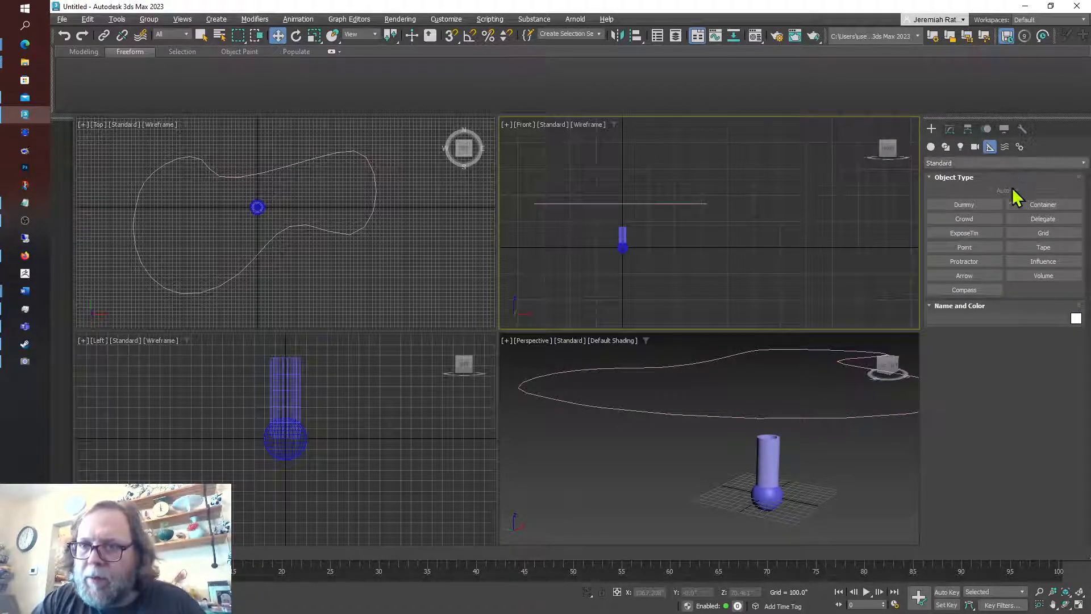
left_click(961, 205)
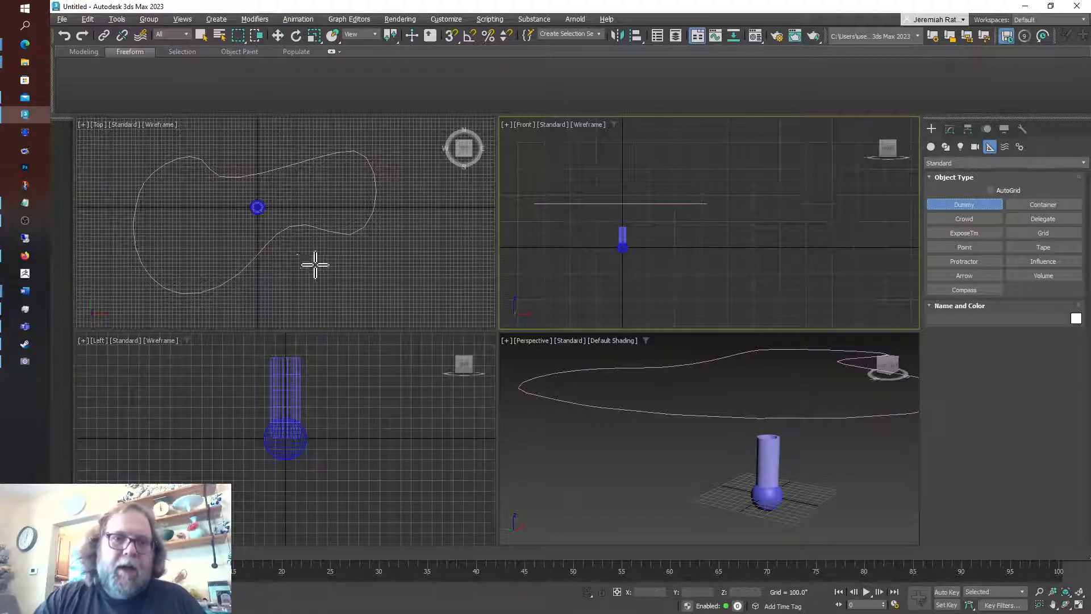
left_click_drag(288, 250, 289, 256)
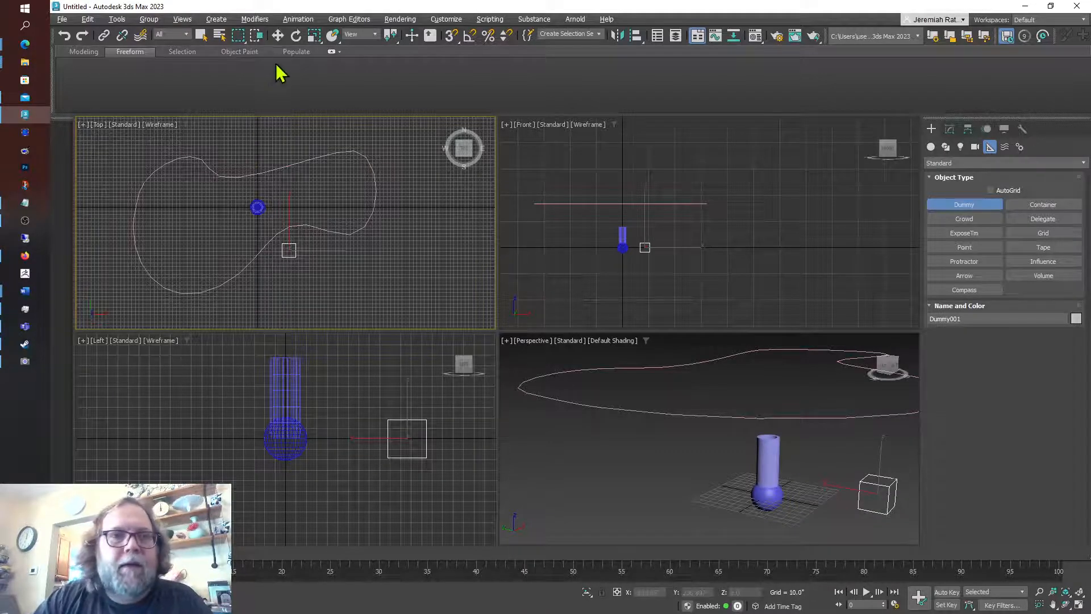
- Move the Dummy in the YZ plane to about Y 0, Z 110 inches, just below the line's height, and deselect it
left_click(279, 35)
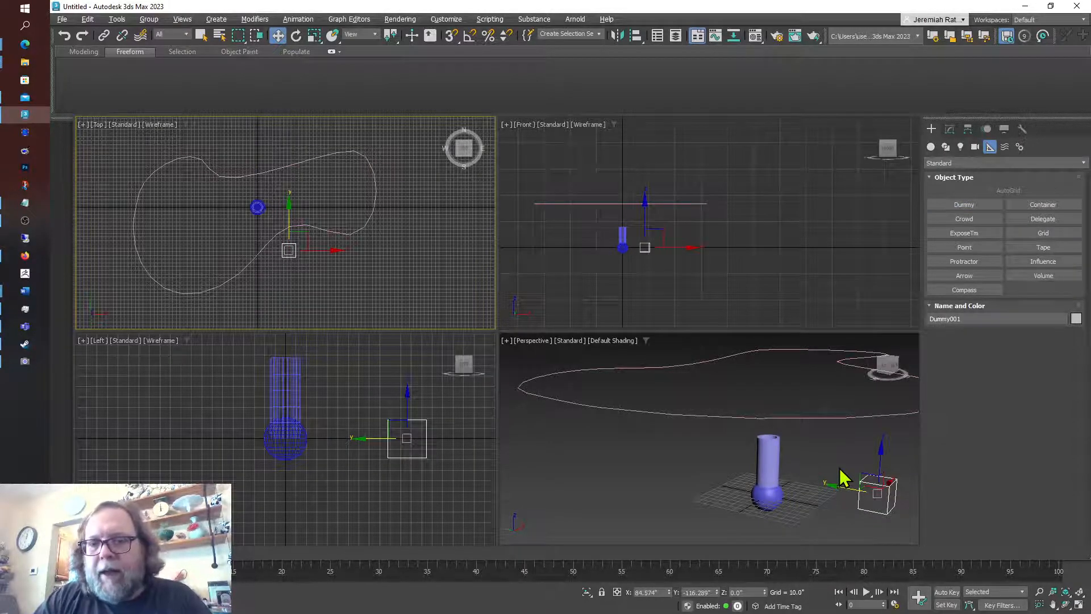
left_click(845, 479)
left_click(886, 490)
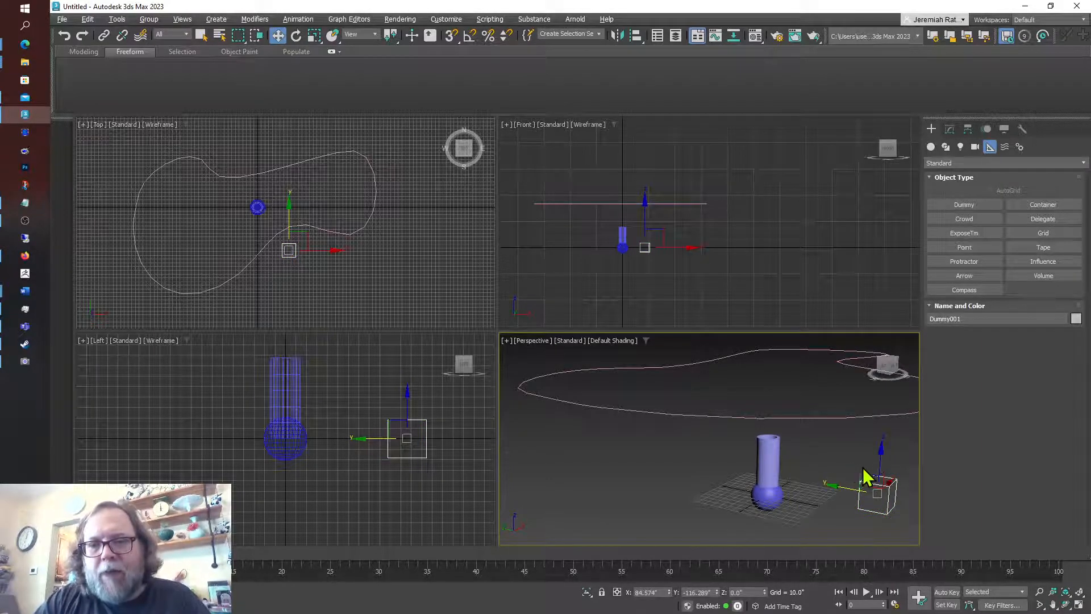
left_click_drag(860, 470, 782, 377)
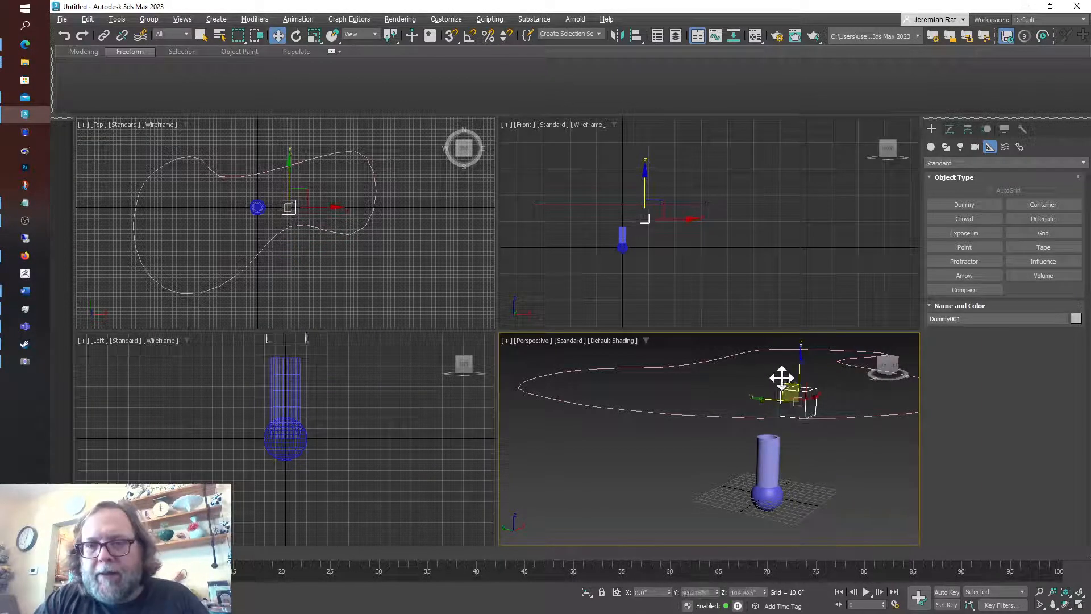
left_click(821, 472)
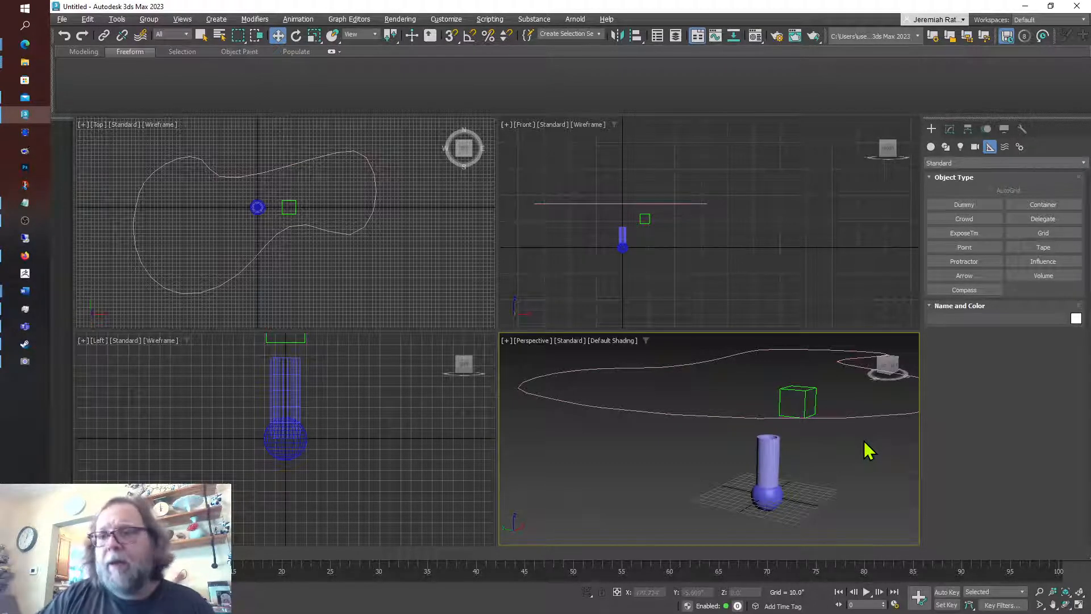
- Test-render the Perspective view with the whole line and Dummy in frame, and close the rendered image
left_click(804, 399)
left_click_drag(886, 375, 682, 475)
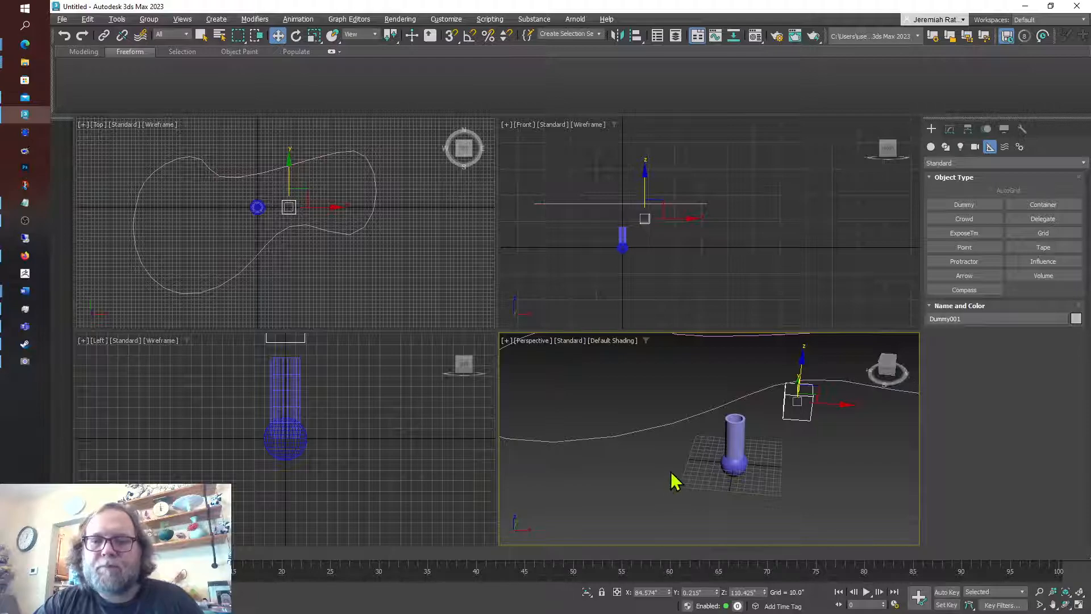
scroll(674, 480, "down", 3)
left_click(887, 368)
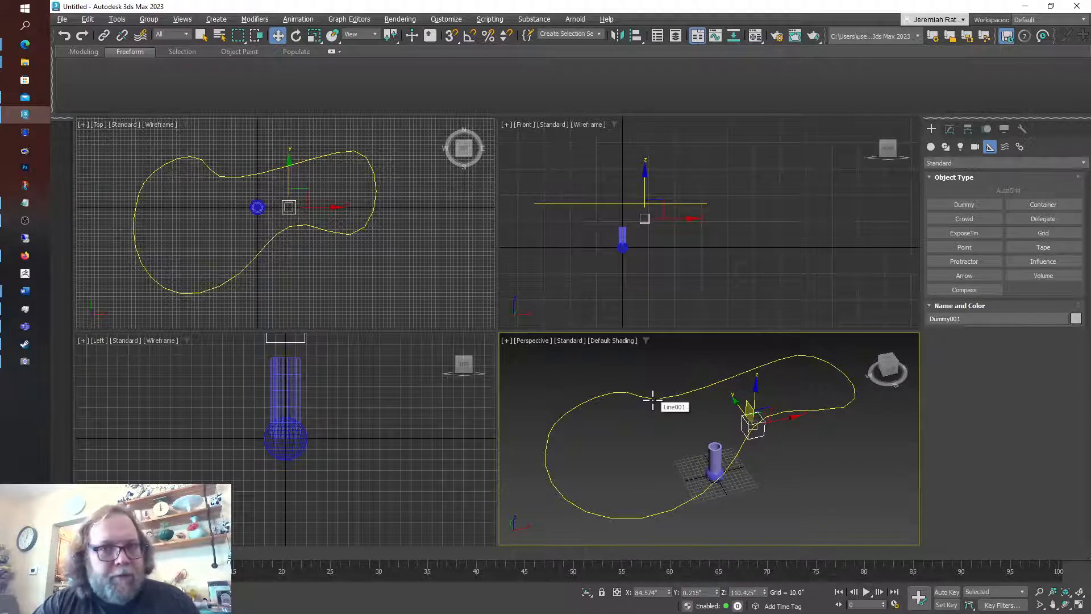
left_click(815, 471)
key("shift+q")
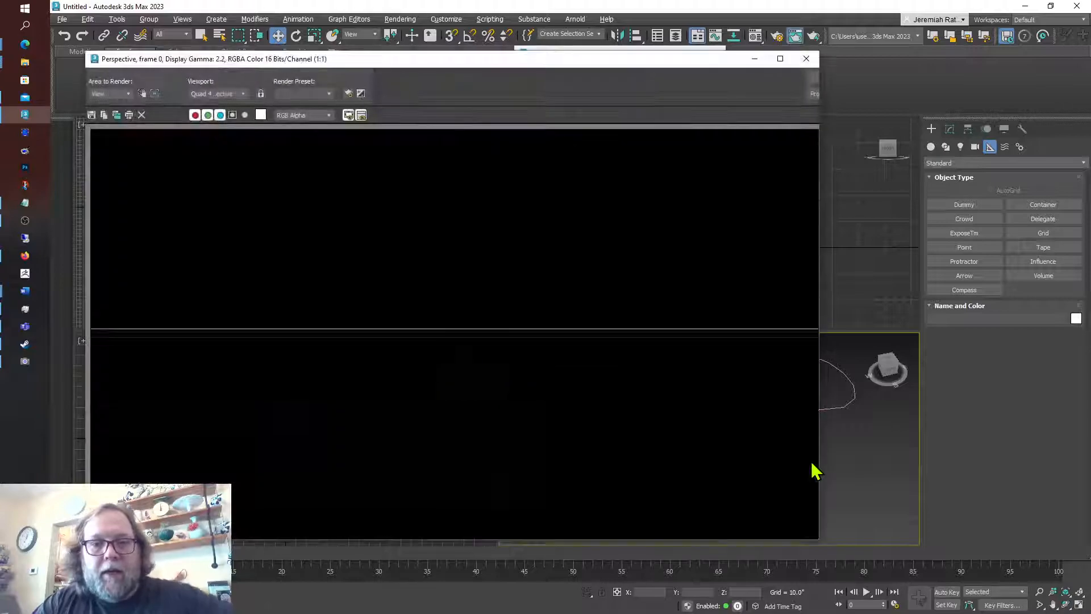
left_click(807, 59)
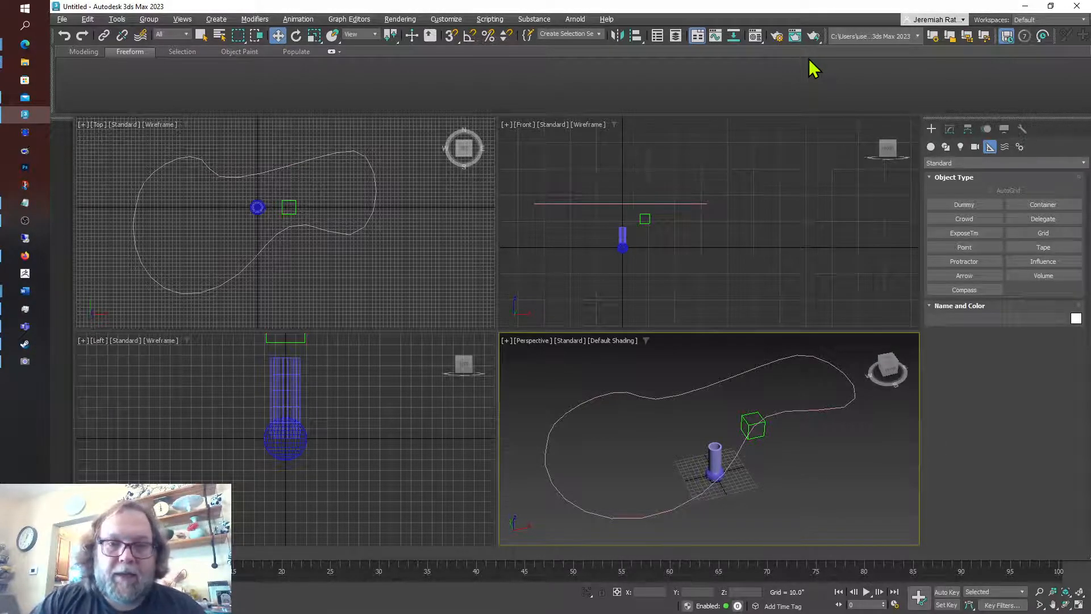
- Select the Dummy helper and bring up its modifier stack
left_click(745, 423)
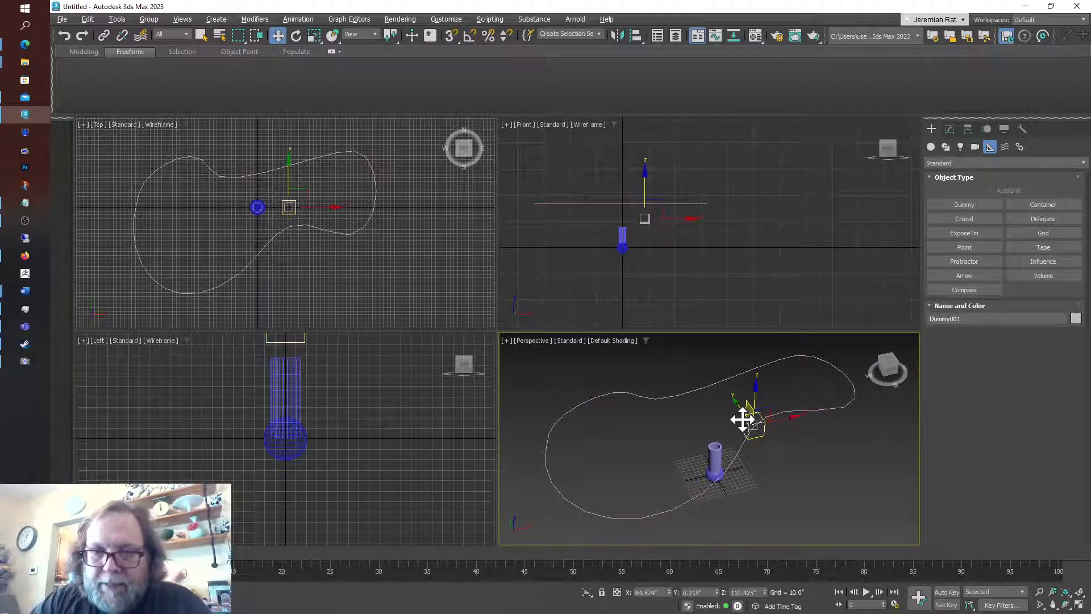
left_click(891, 372)
left_click(888, 374)
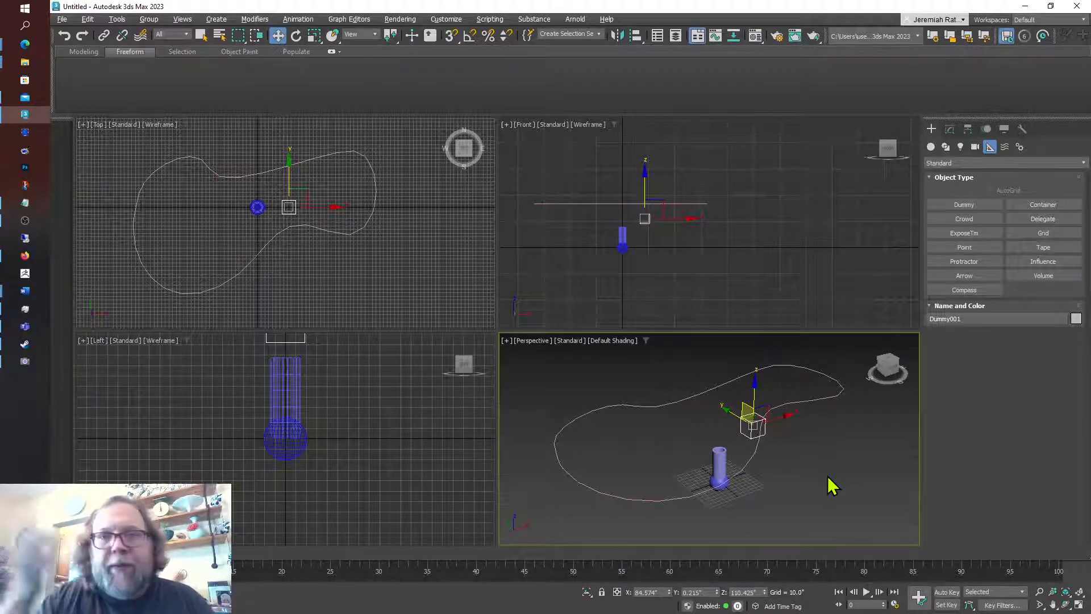
left_click(948, 131)
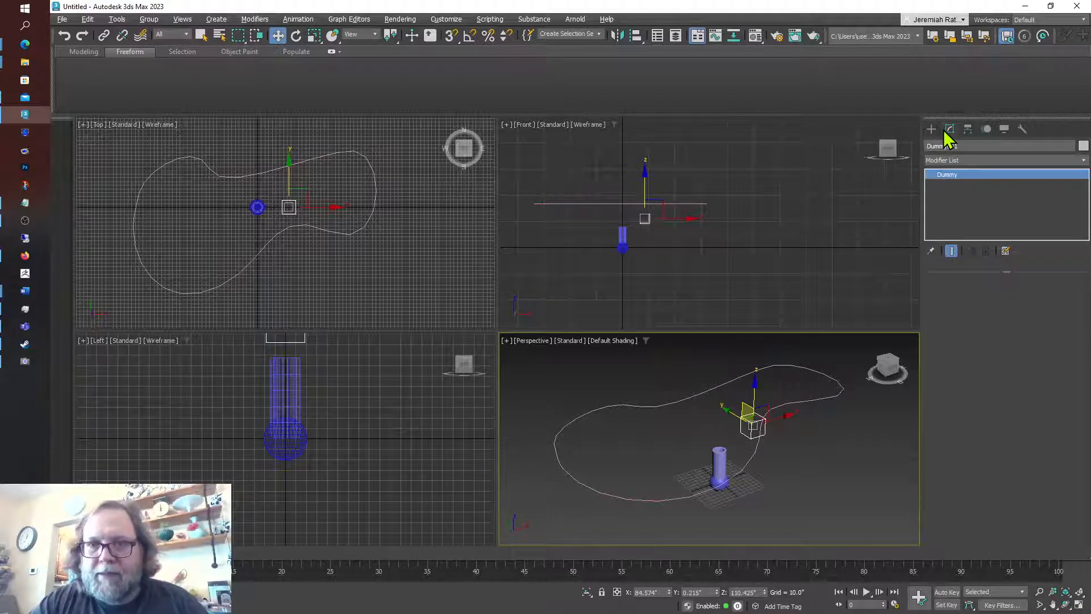
left_click(932, 130)
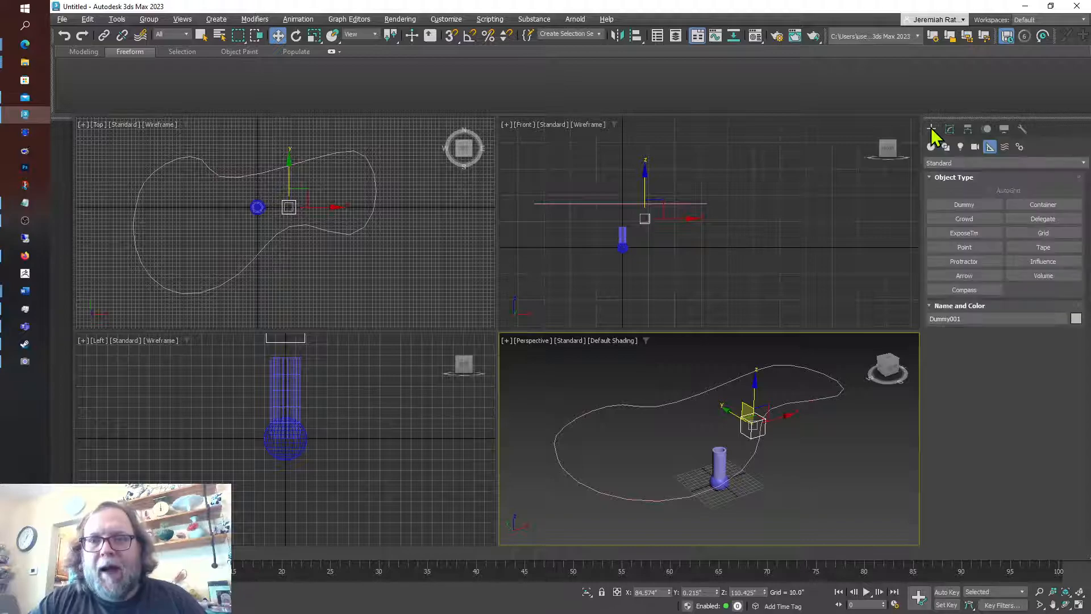
left_click(952, 130)
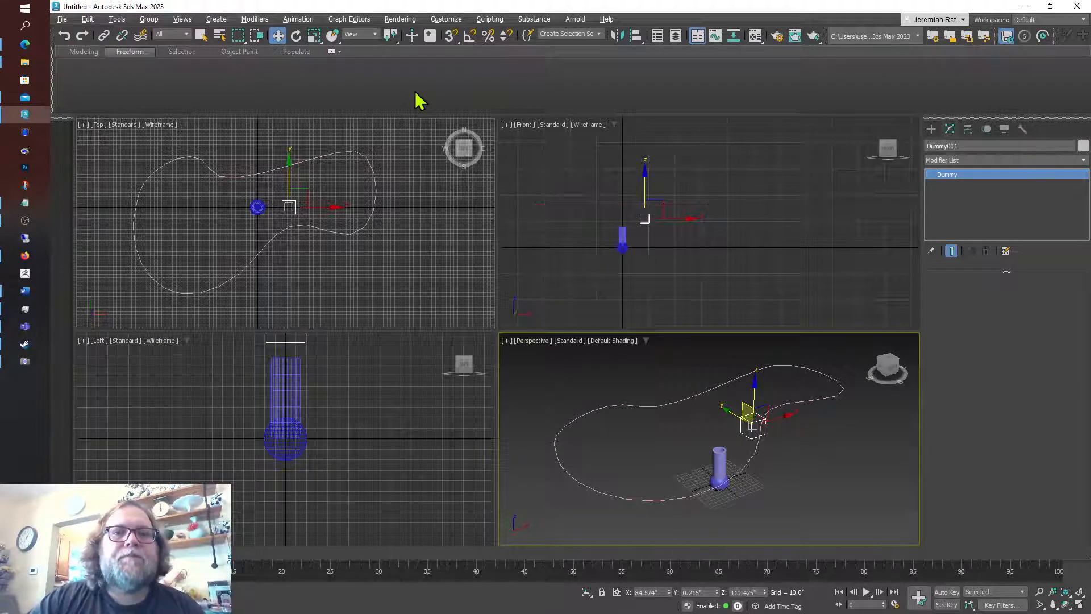
- Apply a Path Constraint to the Dummy, using the closed line as its path
left_click(296, 20)
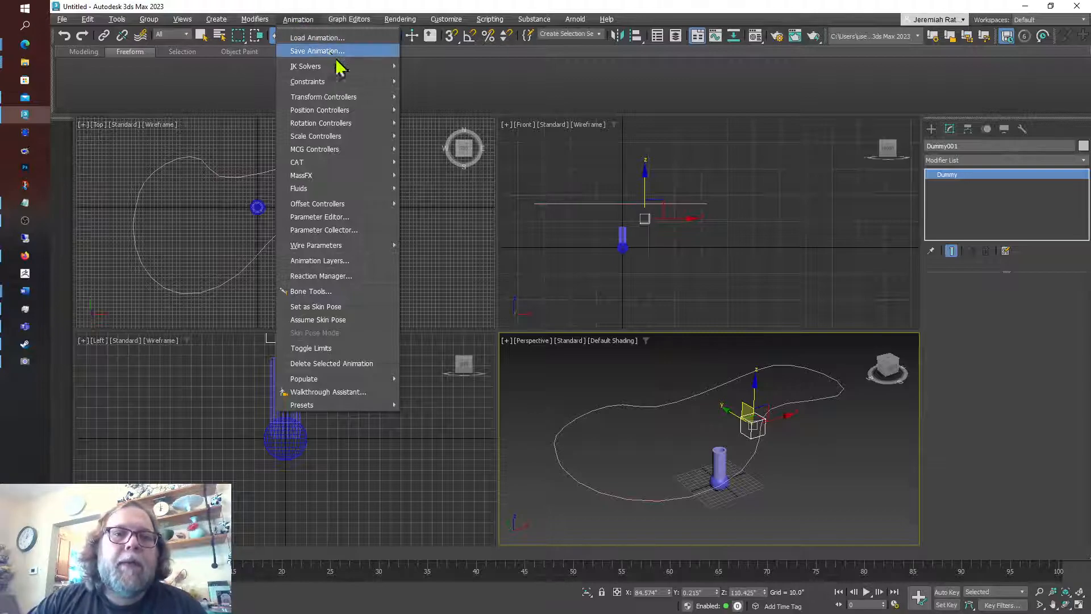
mouse_move(358, 80)
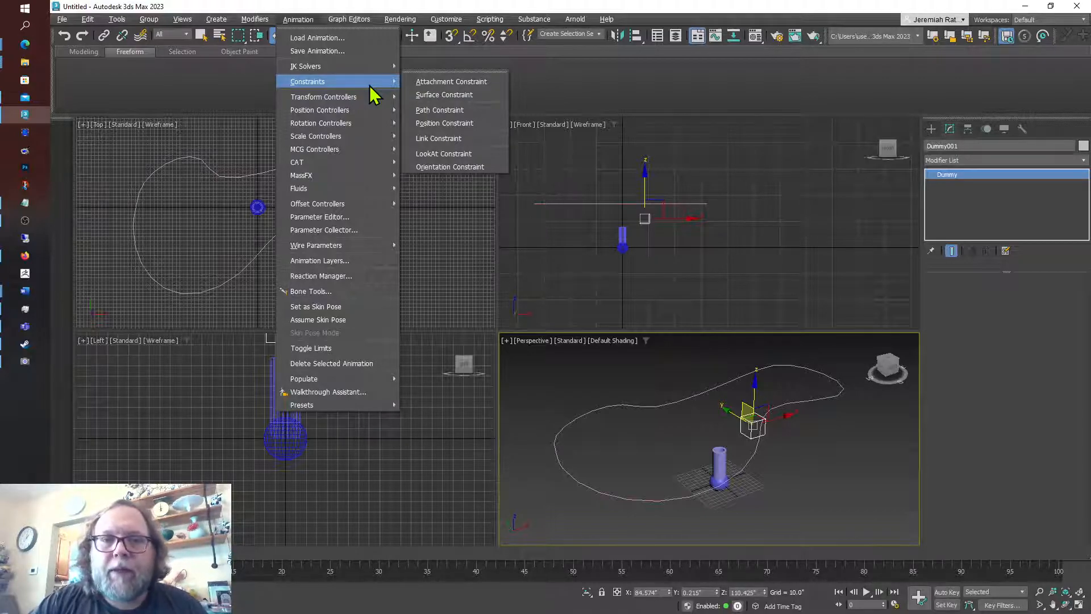
left_click(458, 114)
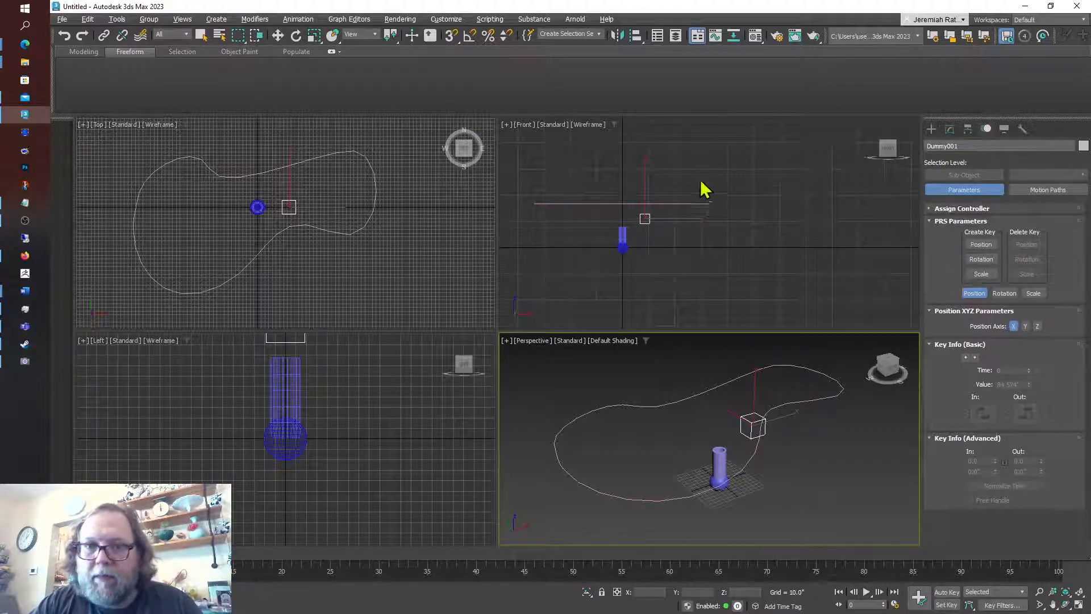
left_click(952, 133)
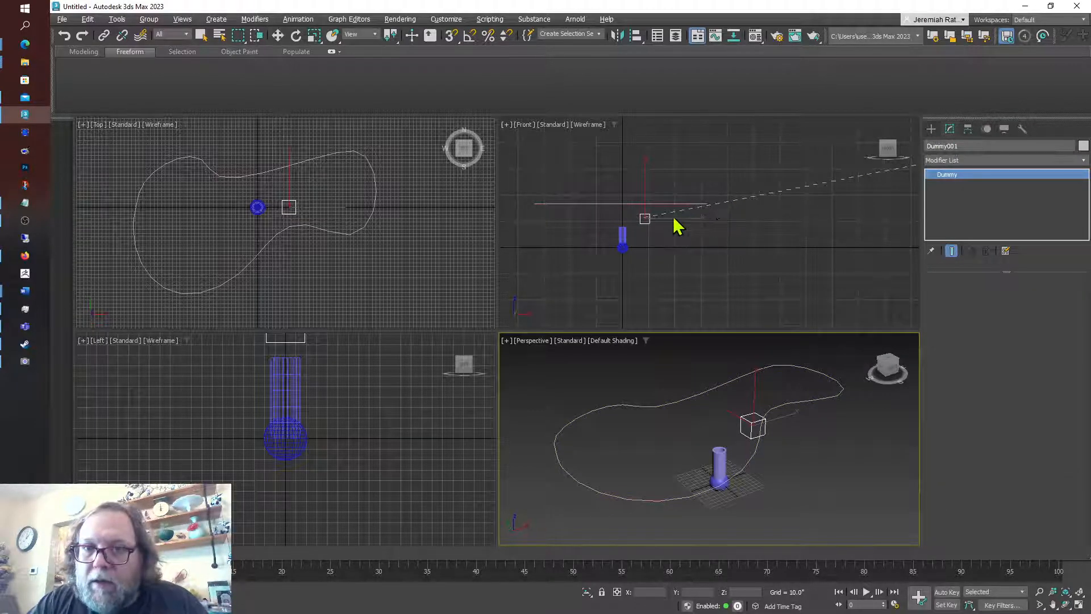
left_click(969, 130)
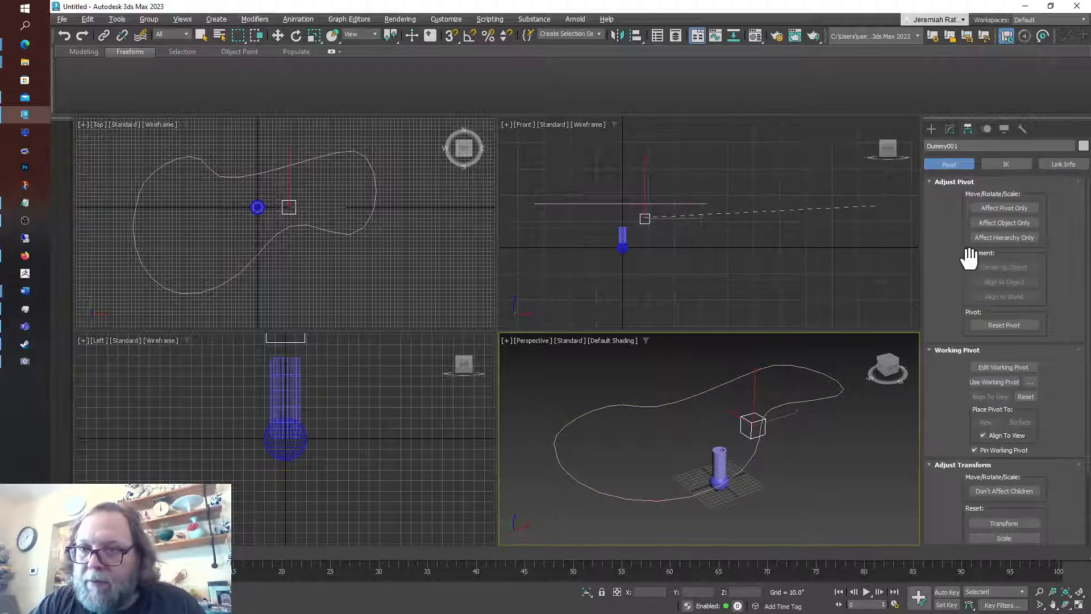
key("i")
key("w")
left_click(633, 204)
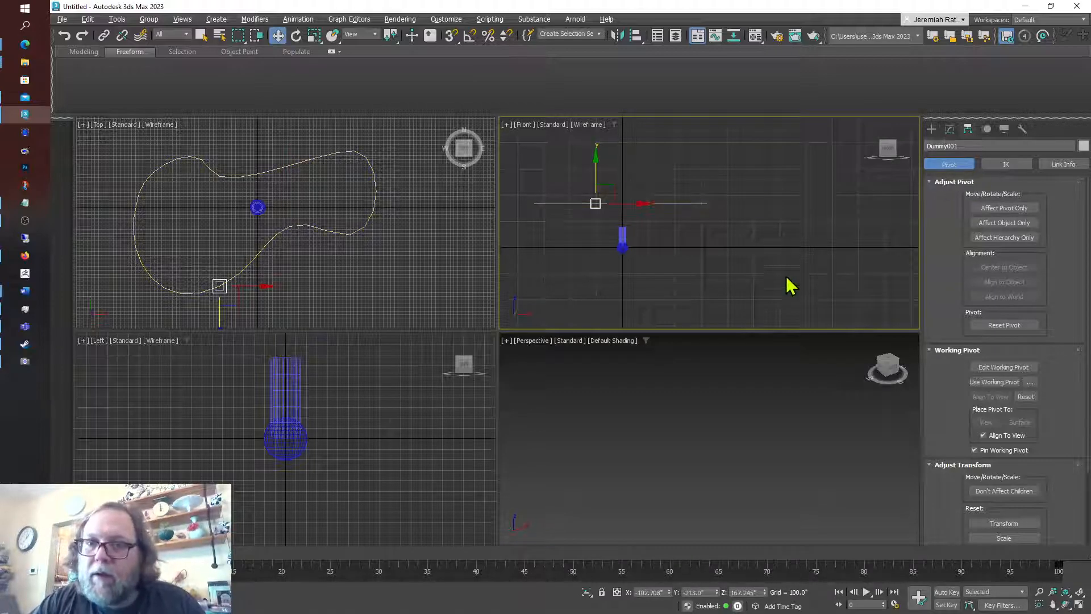
- Review the Dummy's Path Constraint parameters with all objects framed, and play the animation briefly before stopping it
left_click(862, 493)
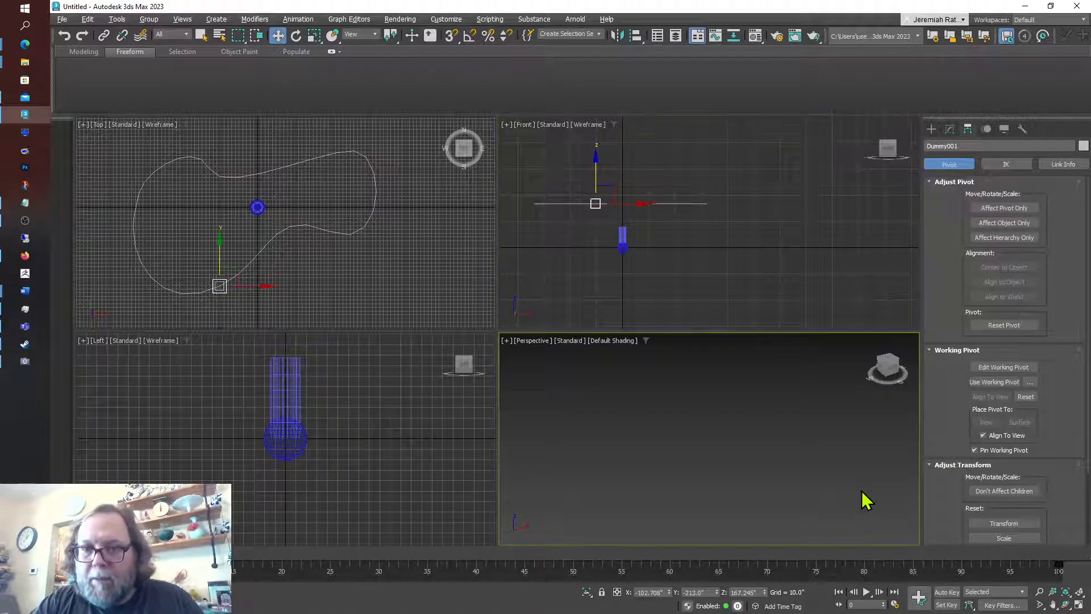
left_click(1079, 592)
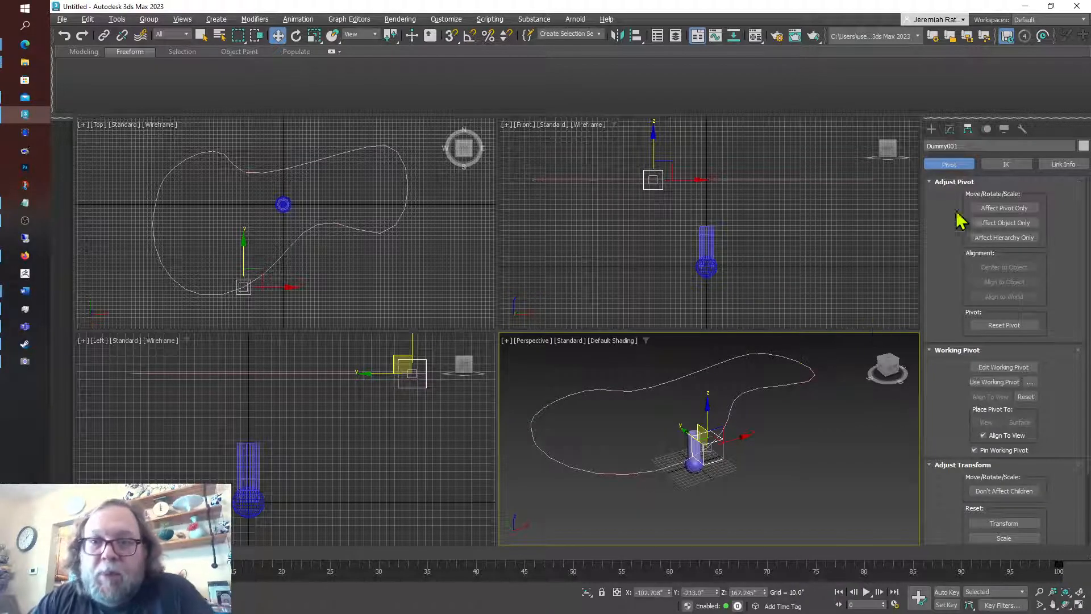
left_click(984, 131)
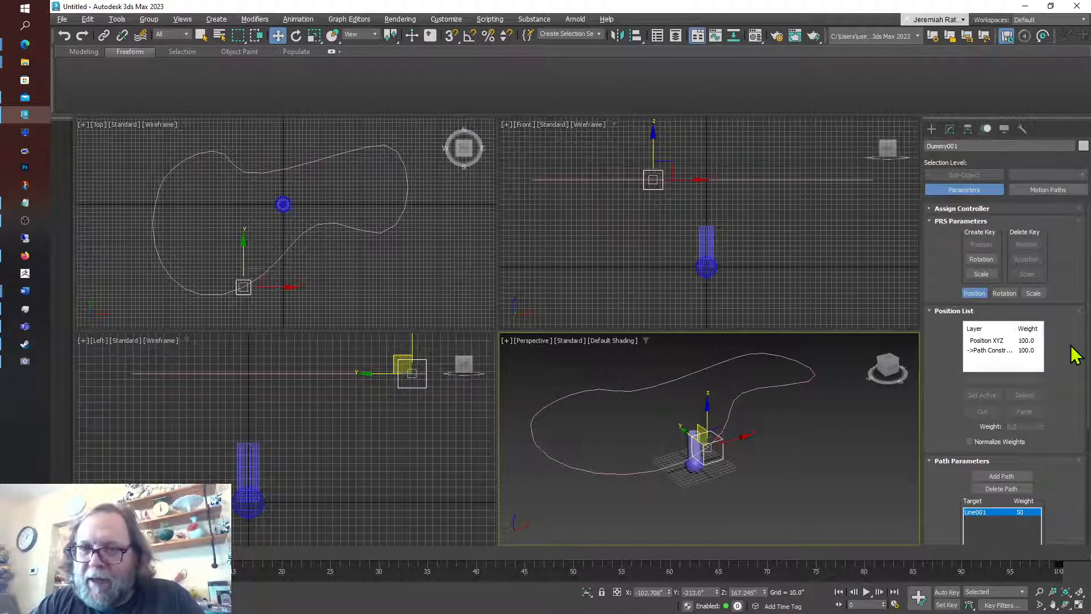
left_click_drag(1071, 353, 1051, 167)
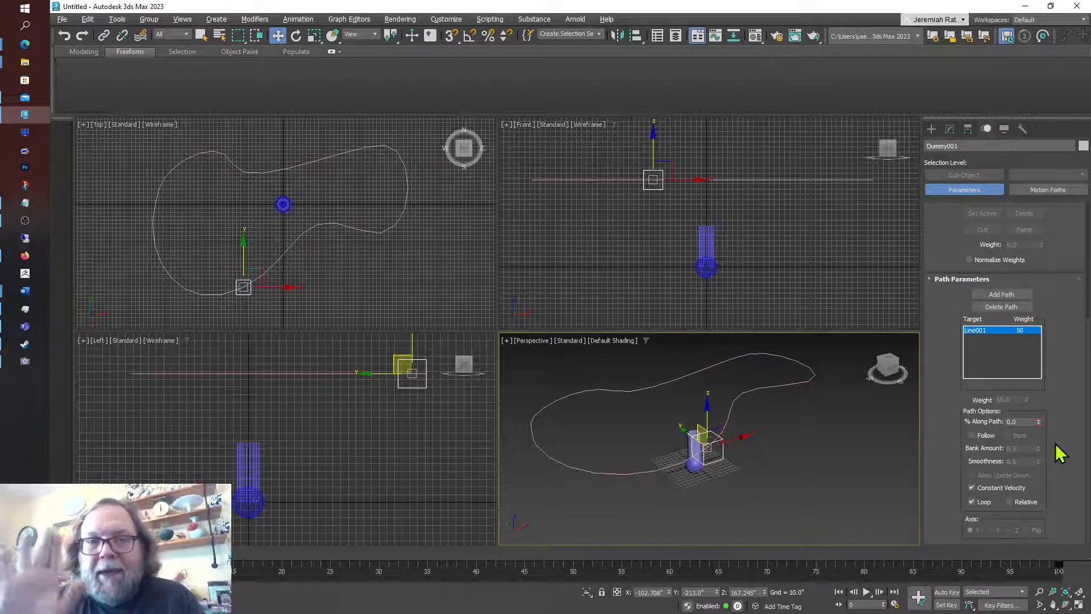
left_click(870, 591)
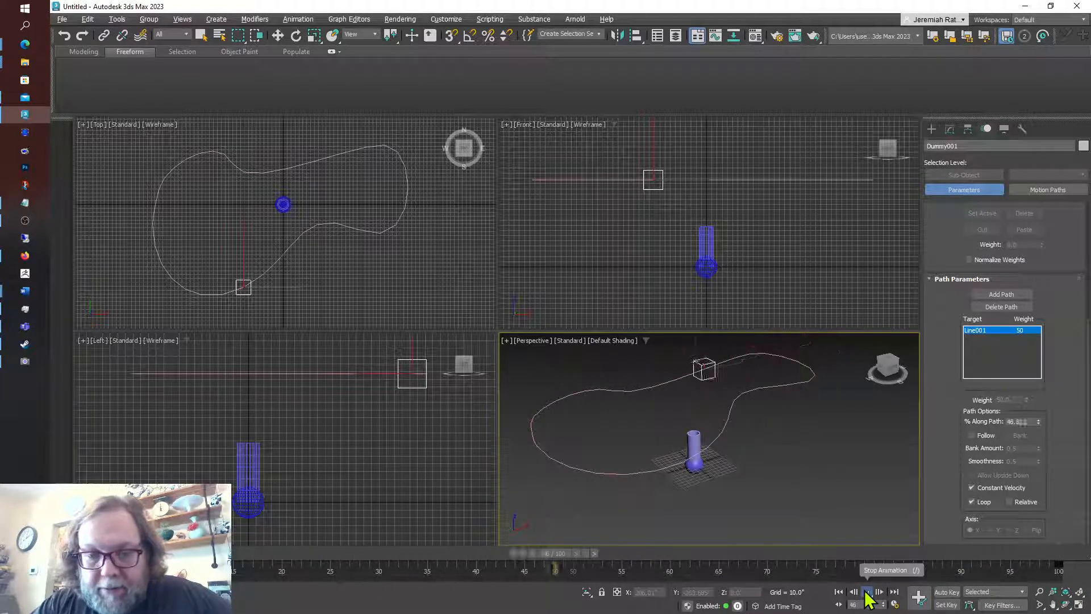
left_click(868, 593)
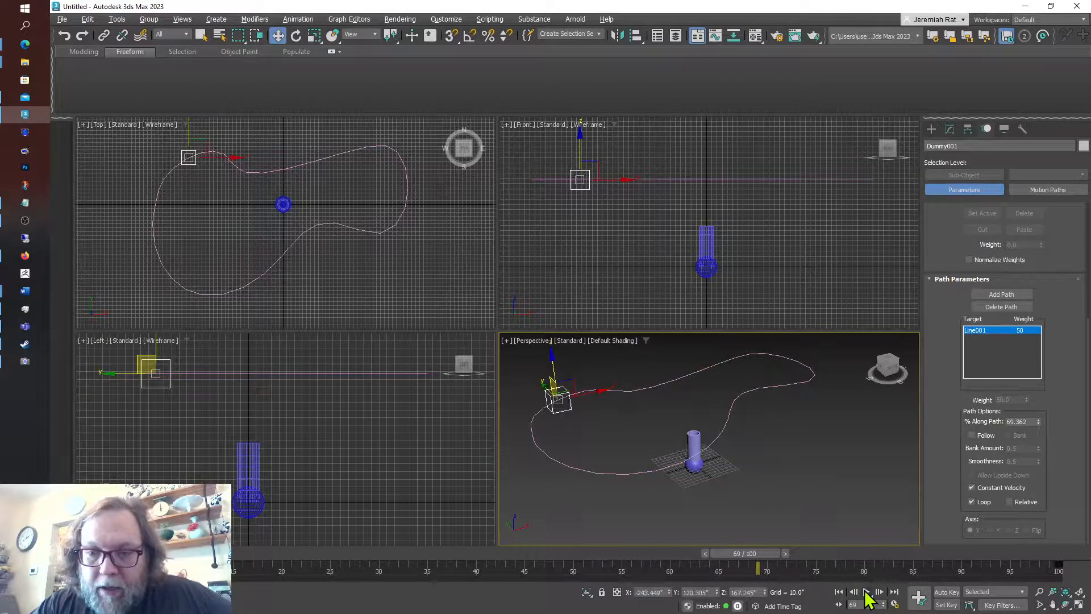
- At frame 0, apply a LookAt Constraint to the sphere with the Dummy as its target, and play the animation to check it
left_click(692, 466)
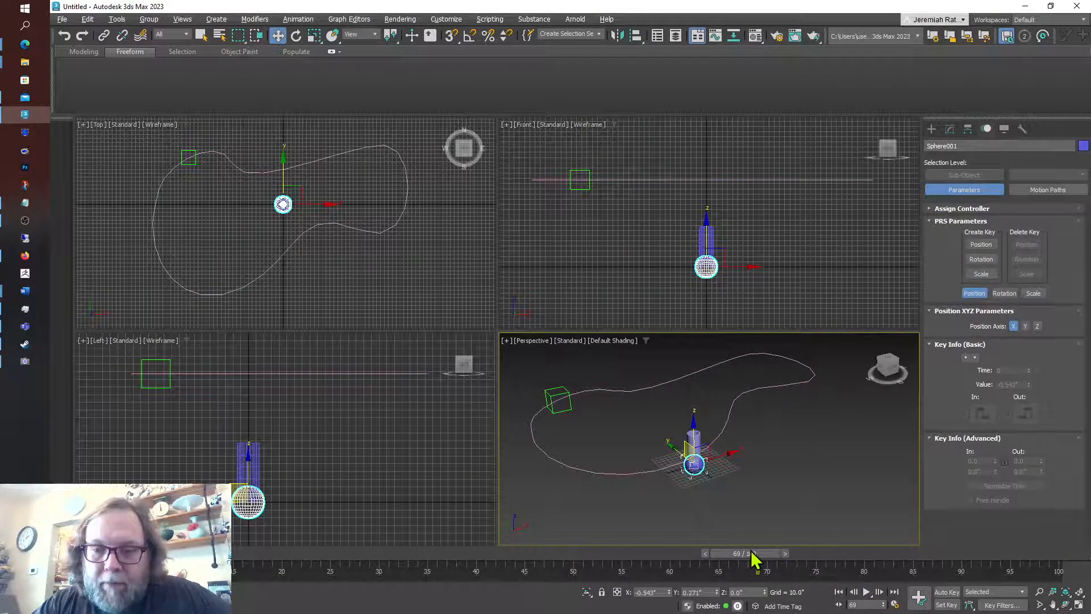
left_click_drag(751, 550, 88, 553)
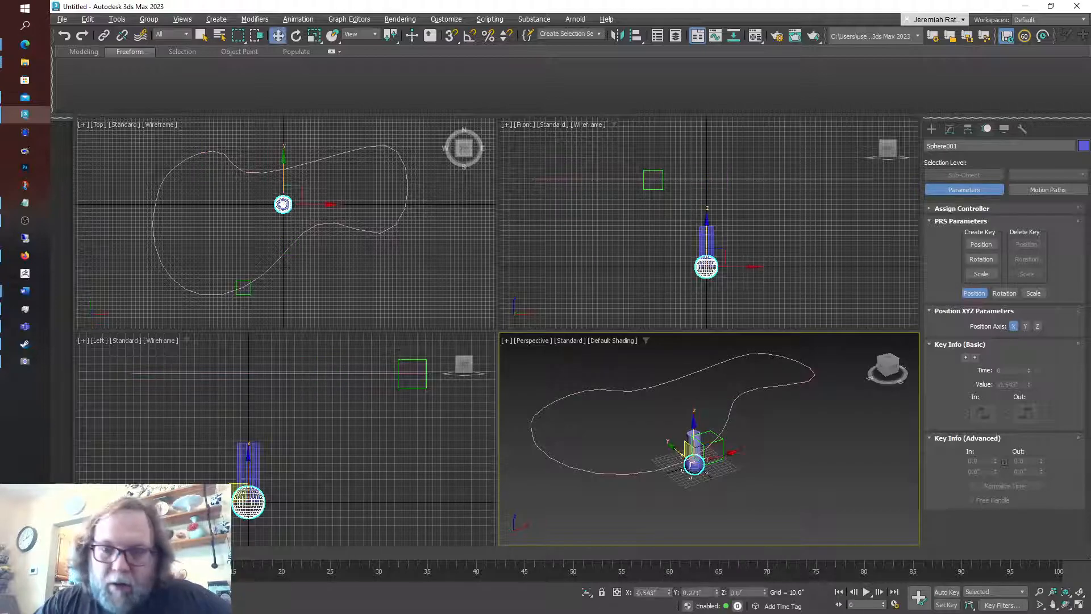
left_click(296, 19)
mouse_move(346, 82)
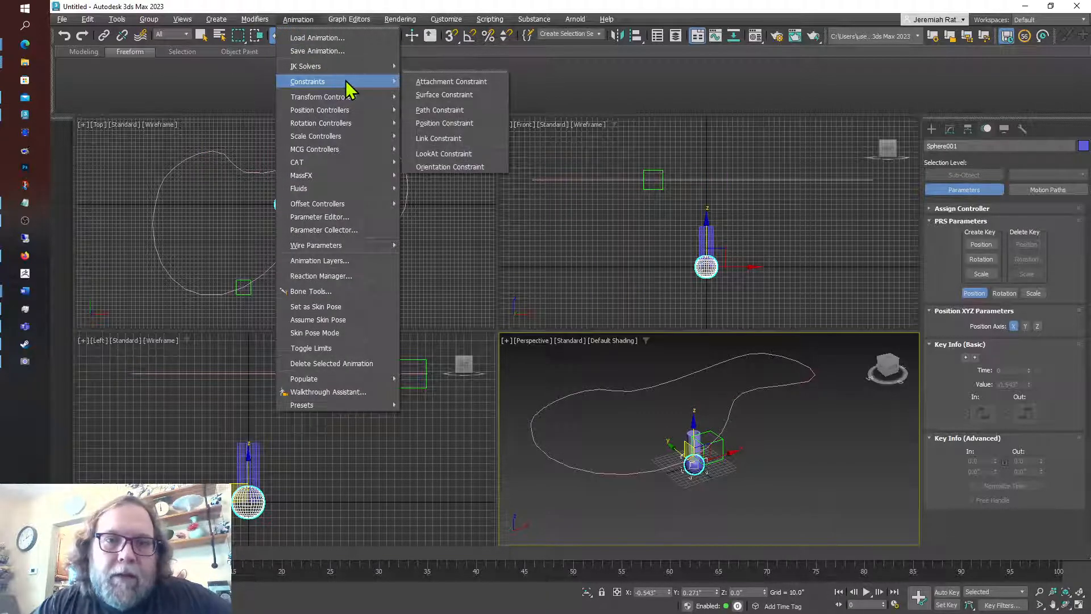
left_click(461, 154)
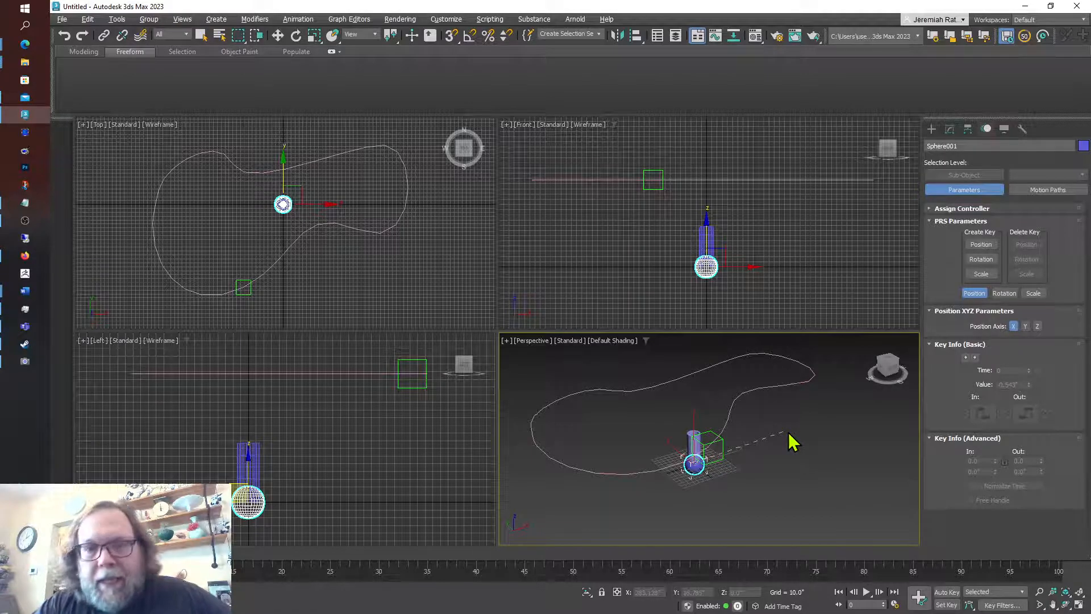
left_click(724, 441)
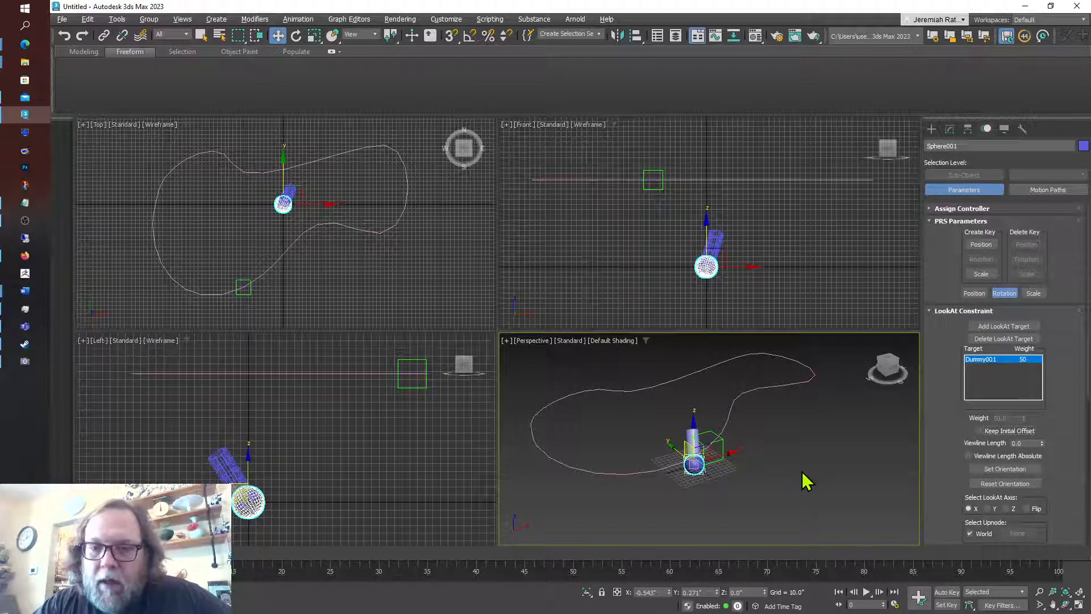
left_click(865, 591)
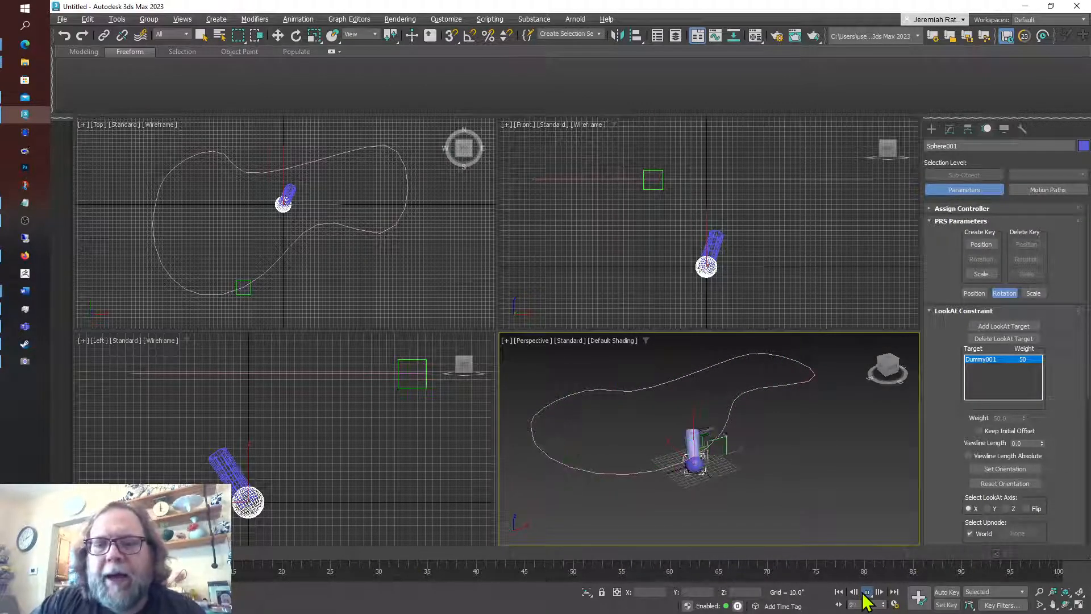
left_click(866, 591)
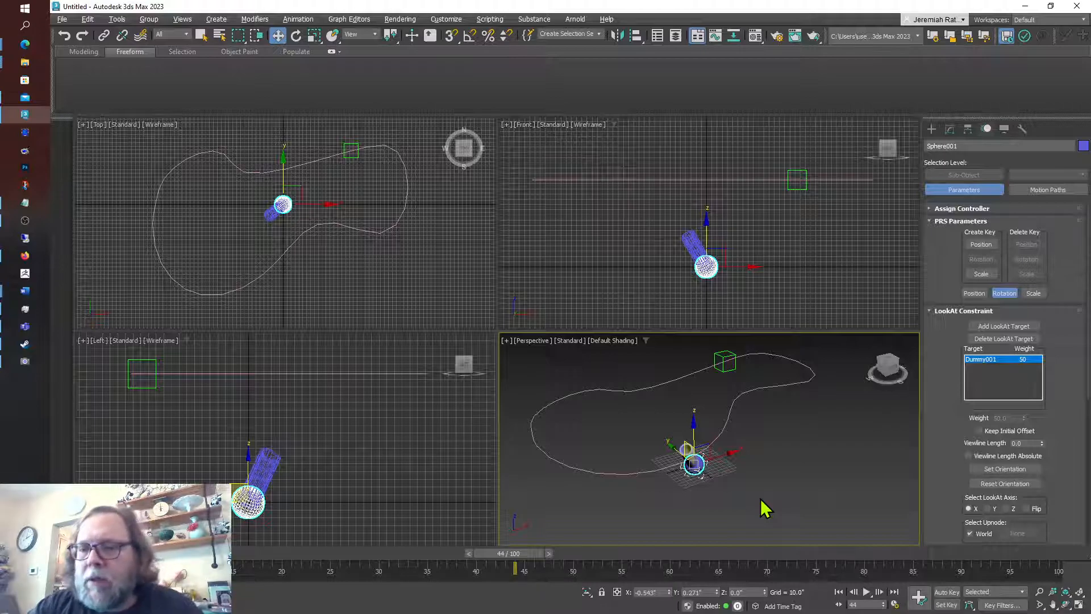
- Try the X and Y LookAt axes for the sphere in the maximized Perspective view, and set the LookAt Axis to Z
left_click_drag(1076, 443, 1078, 274)
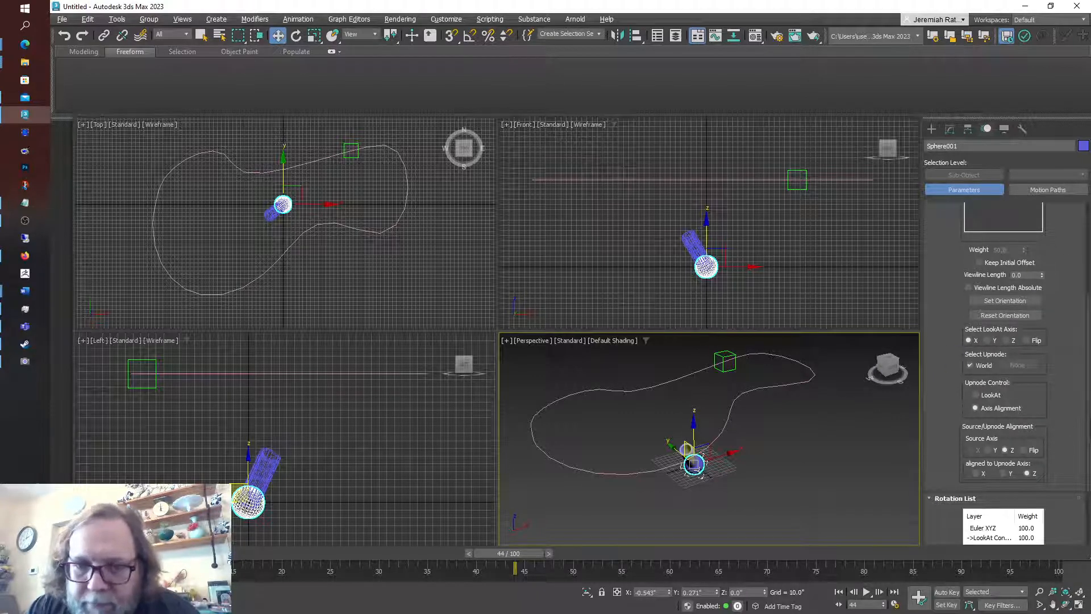
left_click(1079, 607)
mouse_move(887, 156)
left_mouse_down()
mouse_move(924, 171)
mouse_move(937, 154)
mouse_move(932, 179)
mouse_move(938, 164)
mouse_move(889, 160)
left_mouse_up()
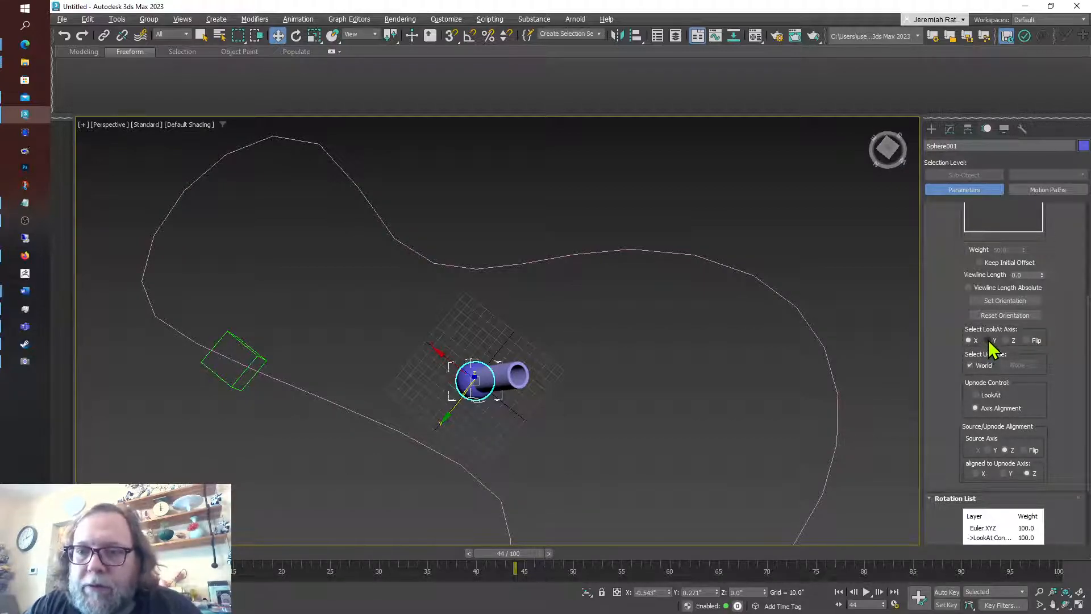
left_click(987, 340)
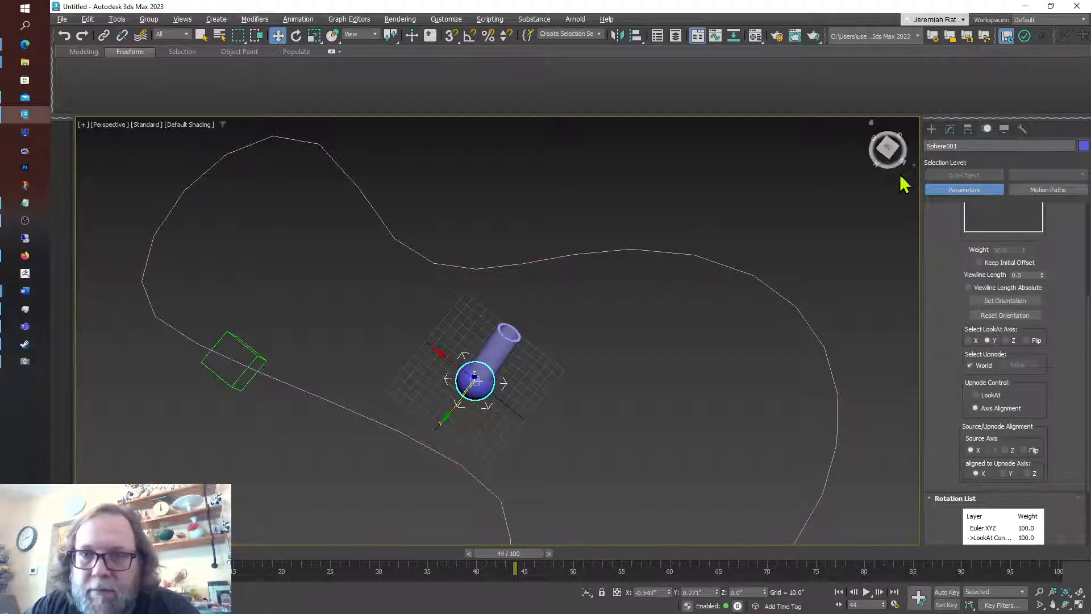
left_click_drag(881, 151, 887, 148)
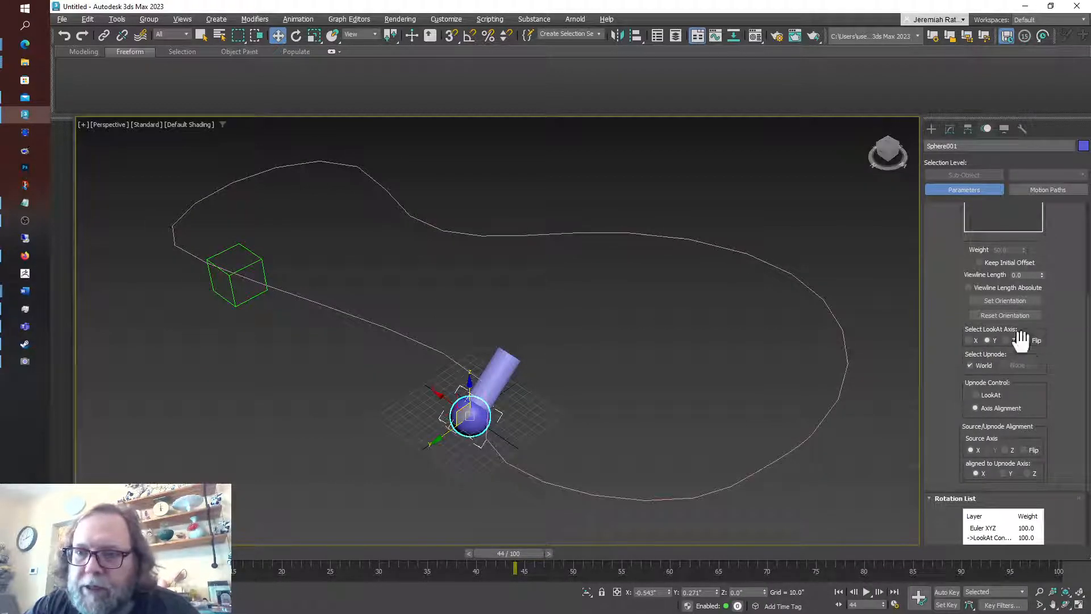
left_click(1005, 340)
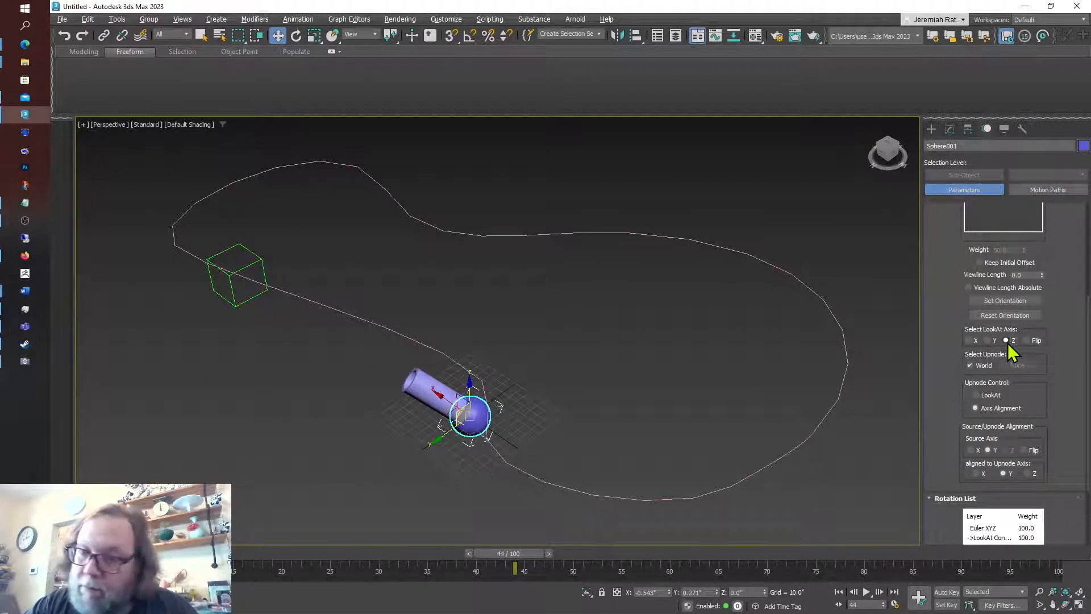
left_click(969, 340)
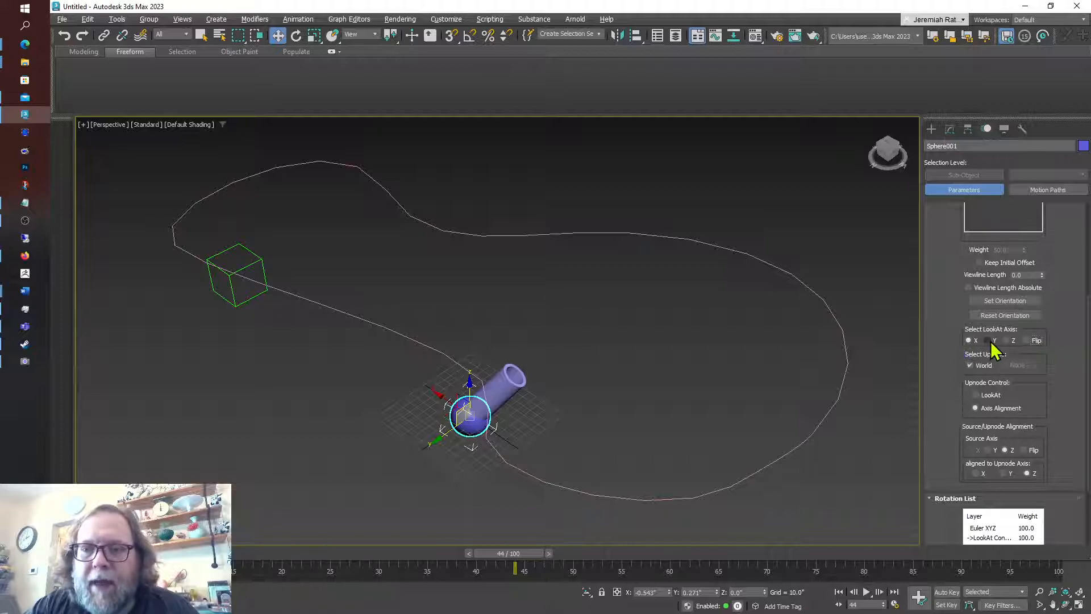
left_click(988, 341)
left_click(1006, 340)
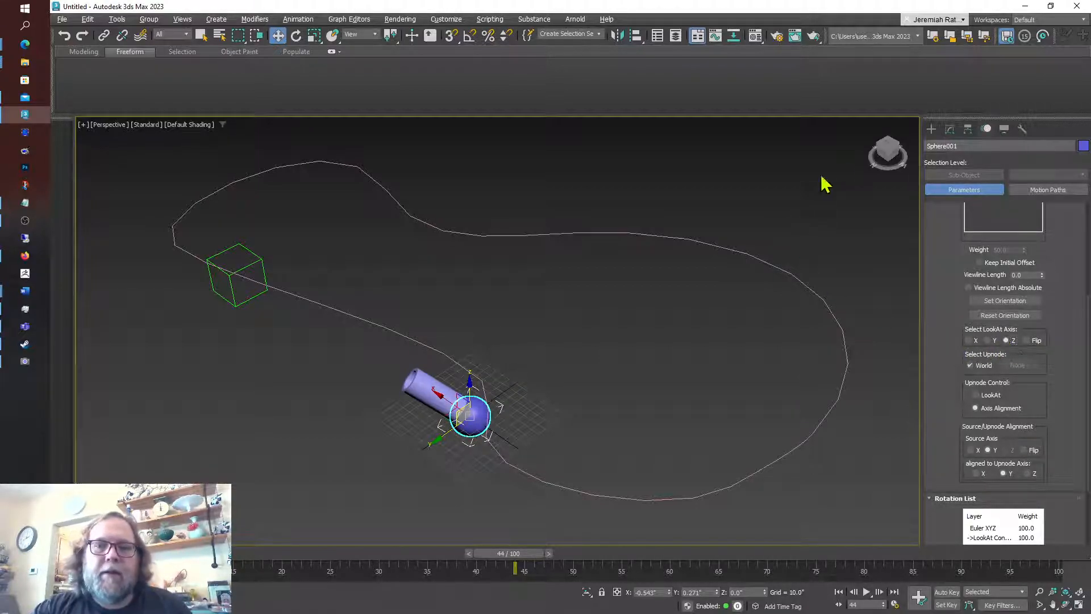
- Examine from several angles how the tube aims at the Dummy as it travels along the path
mouse_move(887, 152)
left_mouse_down()
mouse_move(875, 185)
mouse_move(816, 116)
mouse_move(802, 120)
mouse_move(827, 134)
mouse_move(846, 122)
mouse_move(861, 159)
mouse_move(844, 122)
mouse_move(797, 136)
left_mouse_up()
middle_click_drag(498, 330, 522, 373, "alt")
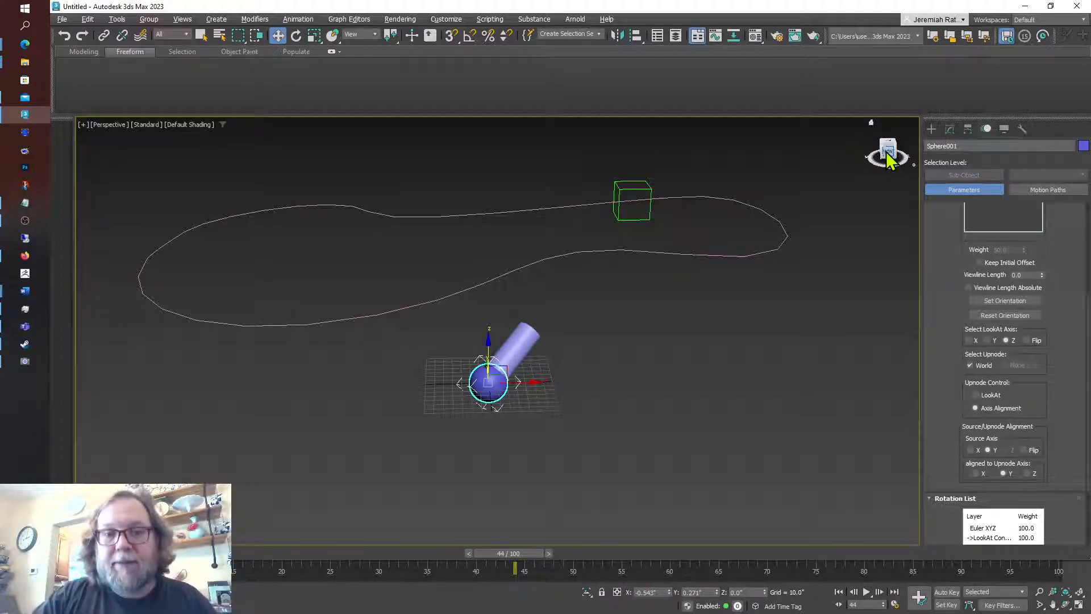
left_click(885, 153)
mouse_move(887, 152)
left_mouse_down()
mouse_move(912, 143)
mouse_move(875, 158)
mouse_move(855, 145)
mouse_move(886, 154)
left_mouse_up()
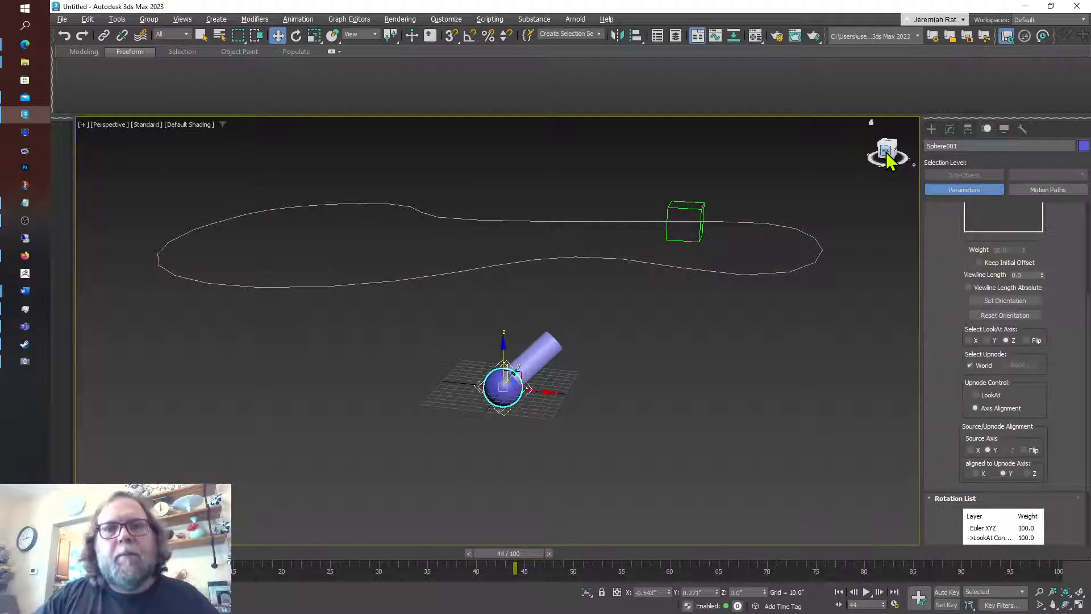
mouse_move(887, 154)
left_mouse_down()
mouse_move(923, 161)
mouse_move(941, 185)
mouse_move(887, 154)
left_mouse_up()
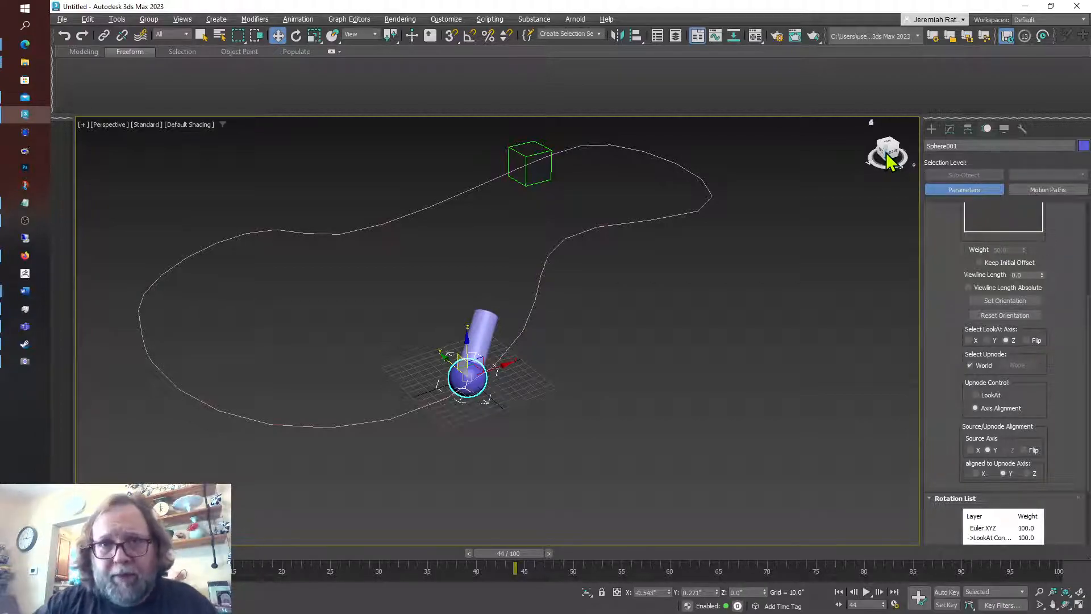
mouse_move(890, 162)
left_mouse_down()
mouse_move(918, 165)
mouse_move(880, 147)
mouse_move(897, 166)
left_mouse_up()
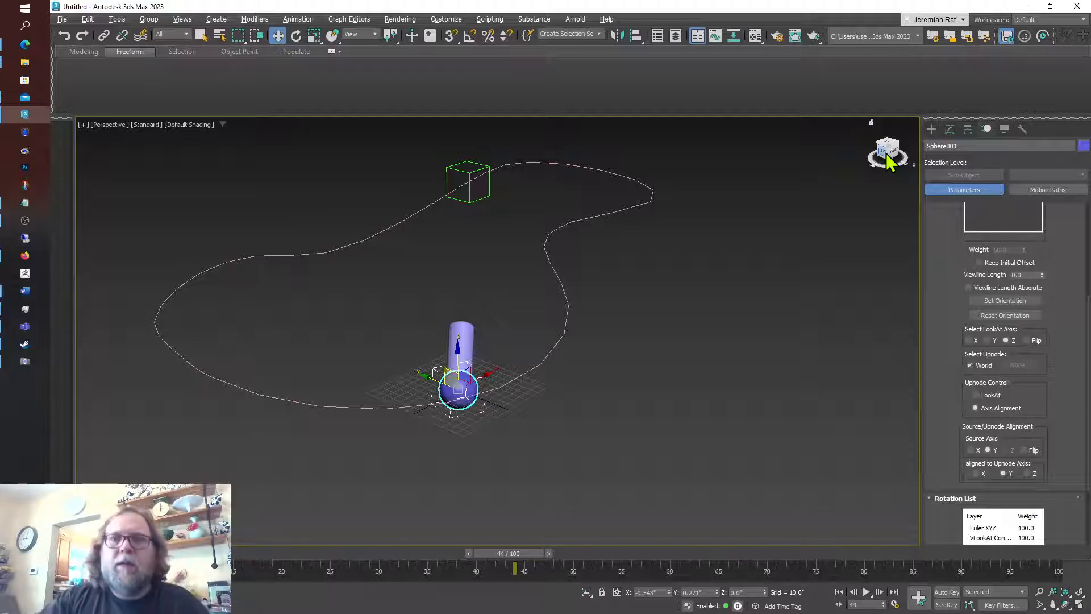
left_click_drag(889, 162, 890, 163)
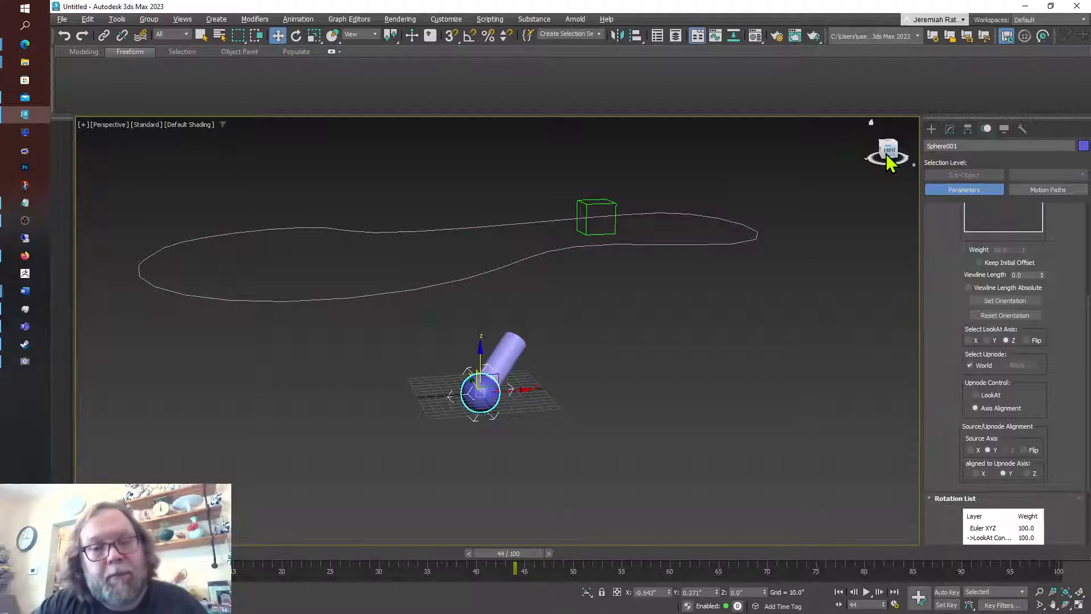
left_click_drag(886, 155, 888, 159)
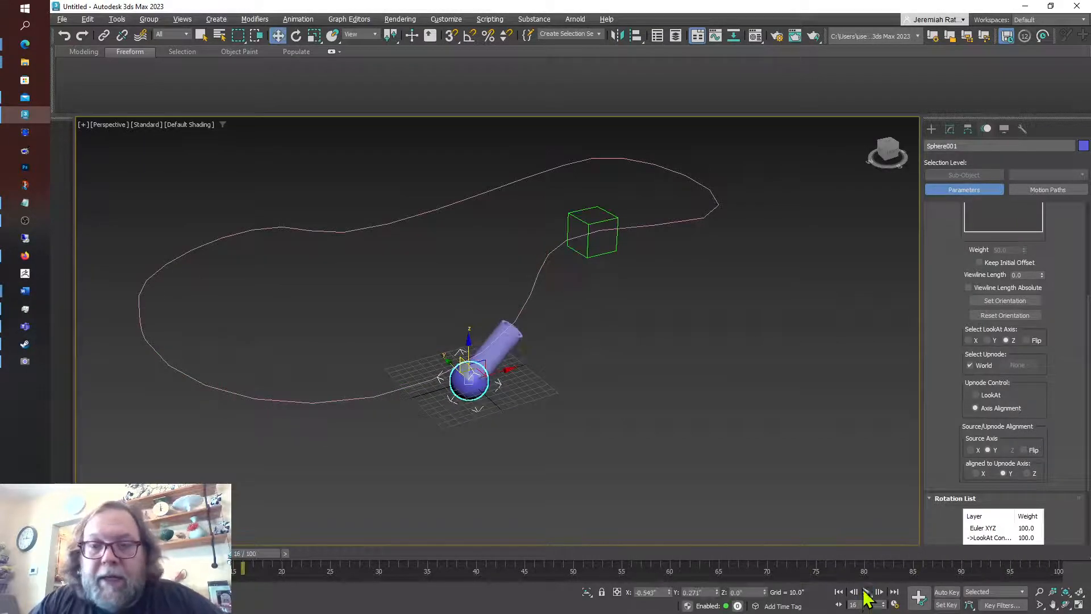
- Create a teapot with a radius of about 31 inches in the Top view, just outside the path near the Dummy
left_click(932, 130)
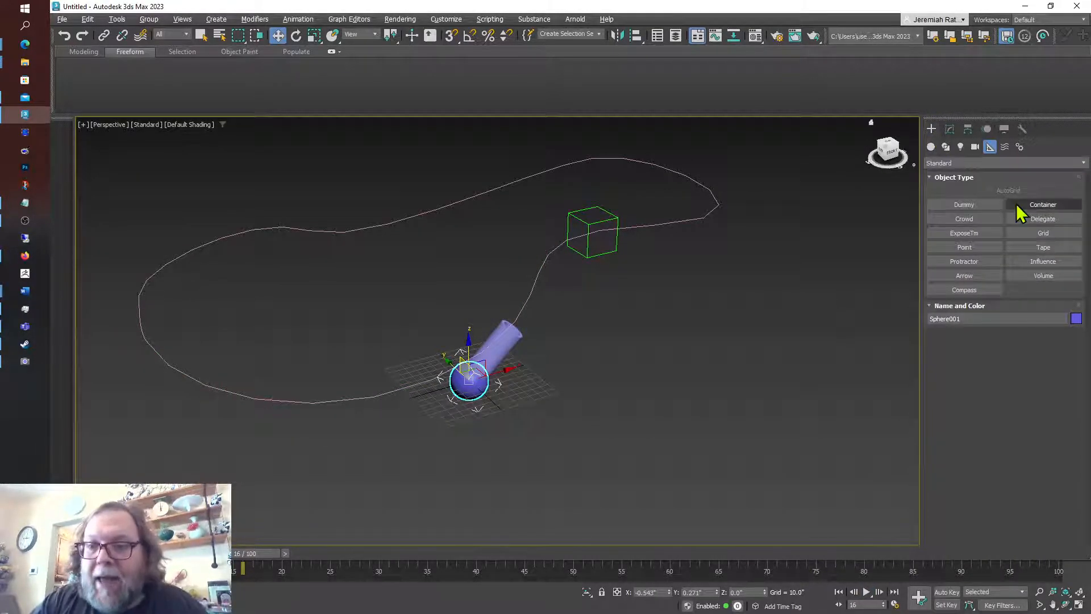
left_click(931, 145)
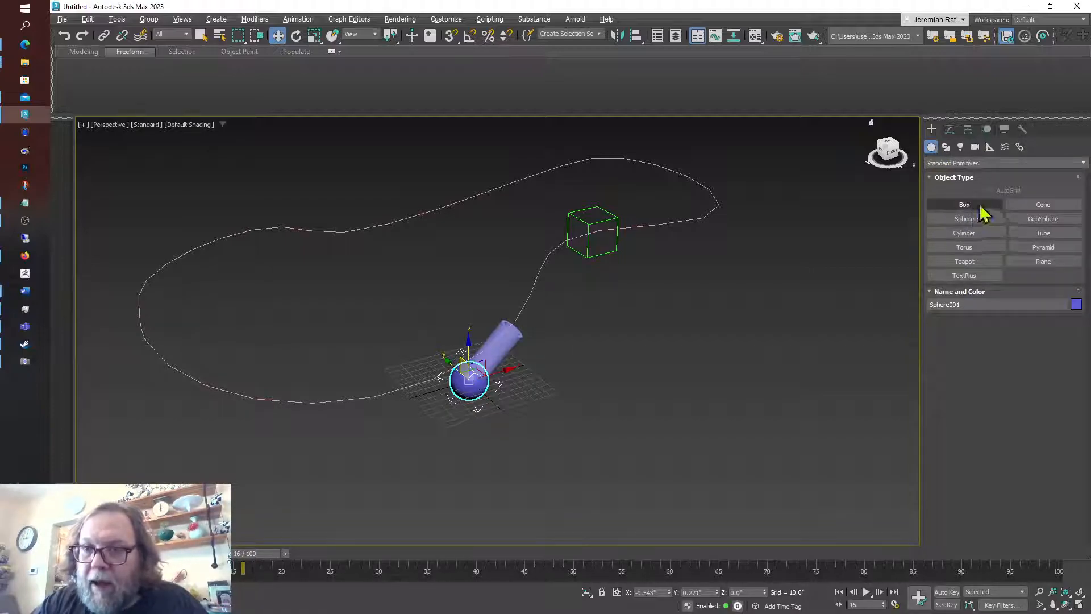
left_click(973, 265)
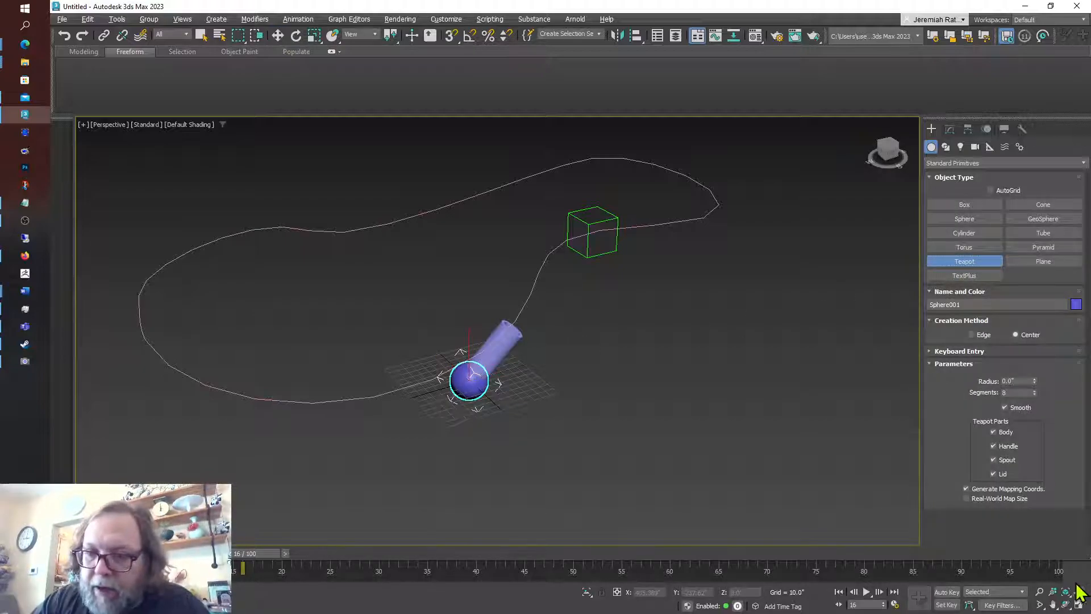
left_click(1082, 605)
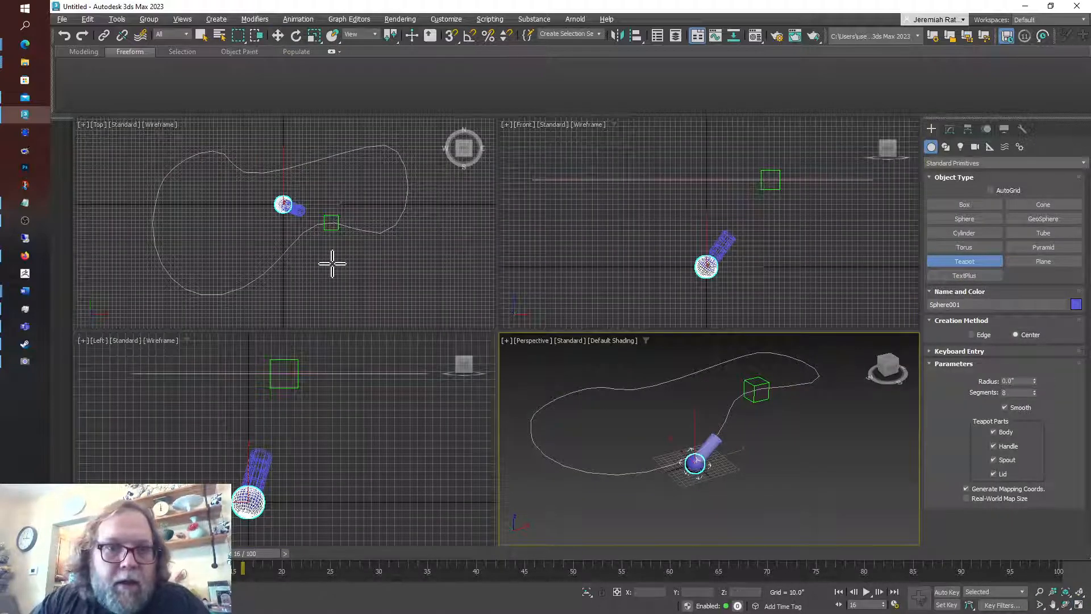
left_click_drag(332, 263, 343, 267)
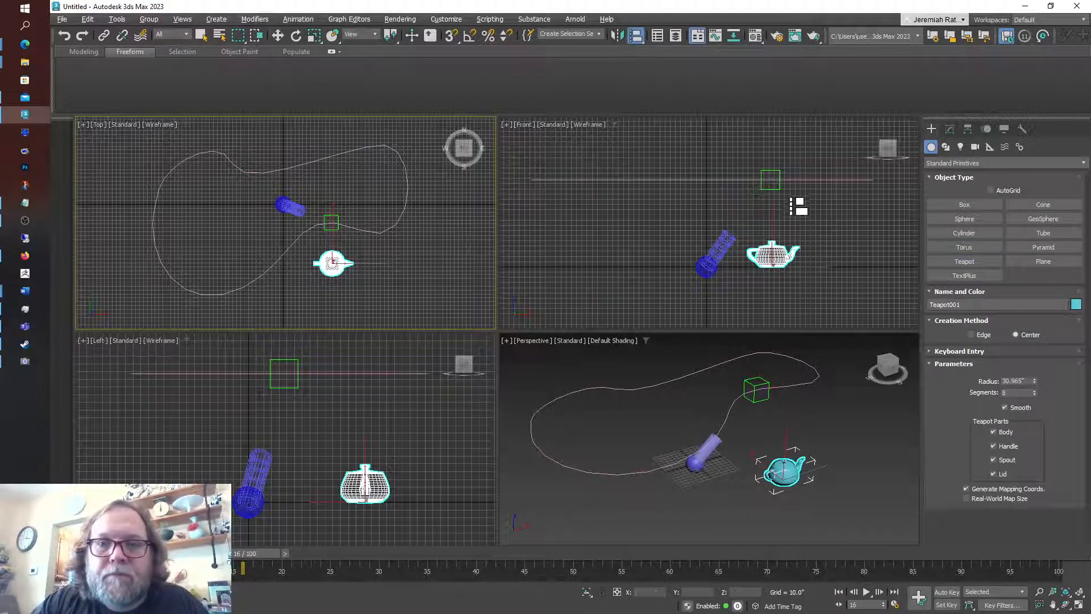
- Align the teapot to the Dummy center to center on the X, Y and Z positions
left_click(775, 189)
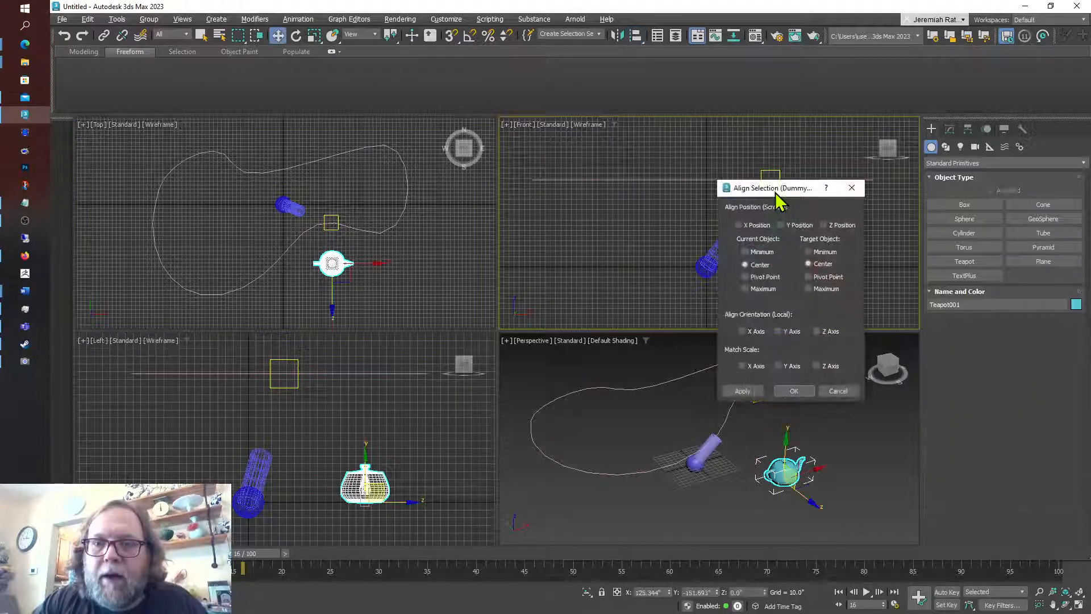
left_click(781, 225)
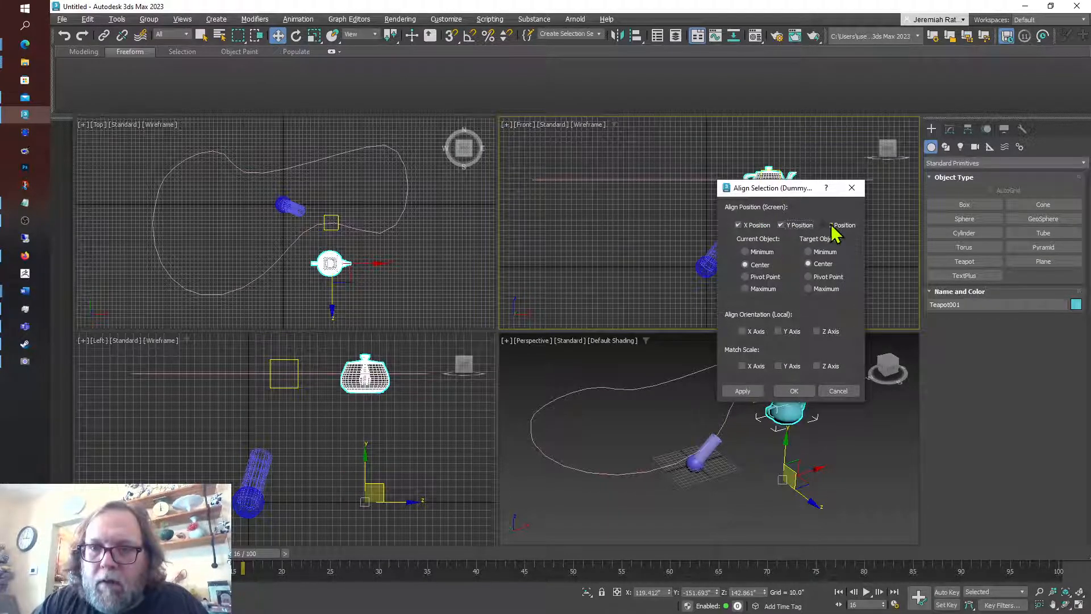
left_click(825, 225)
left_click(808, 394)
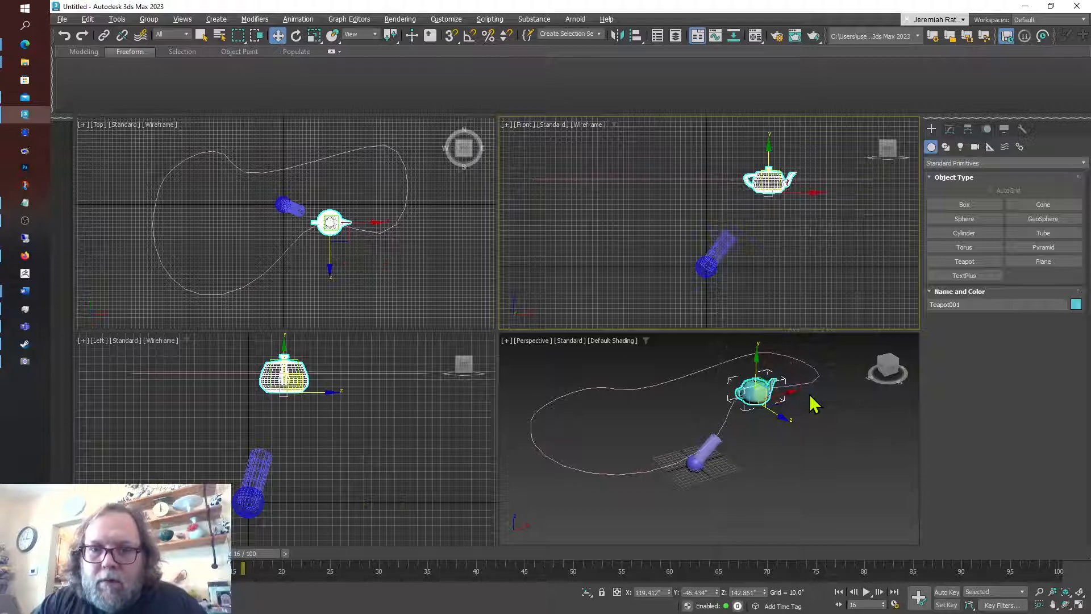
left_click(104, 36)
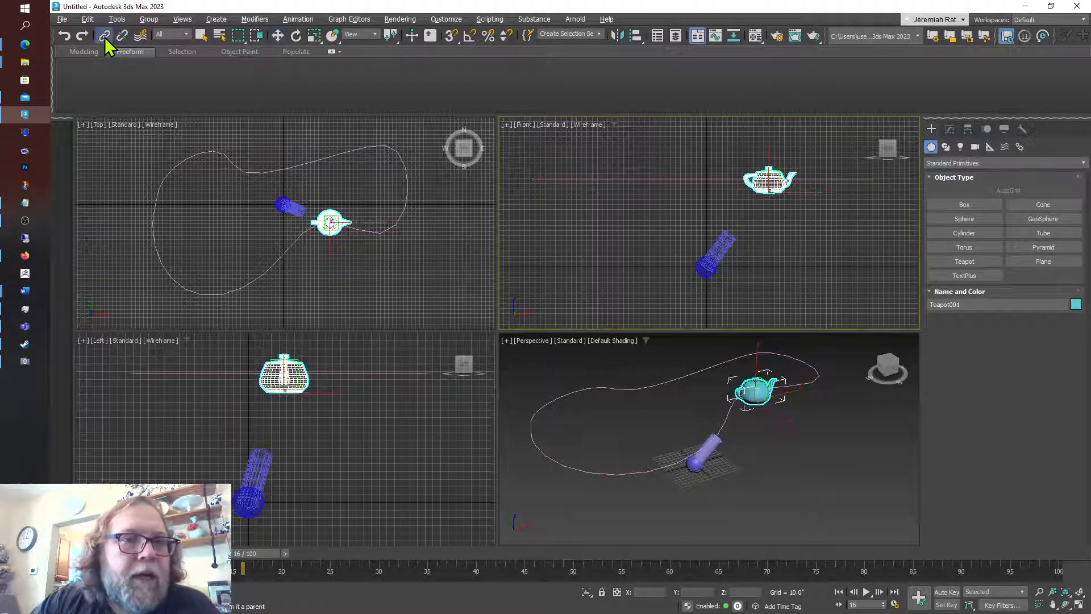
left_click(369, 264)
scroll(339, 221, "up", 8)
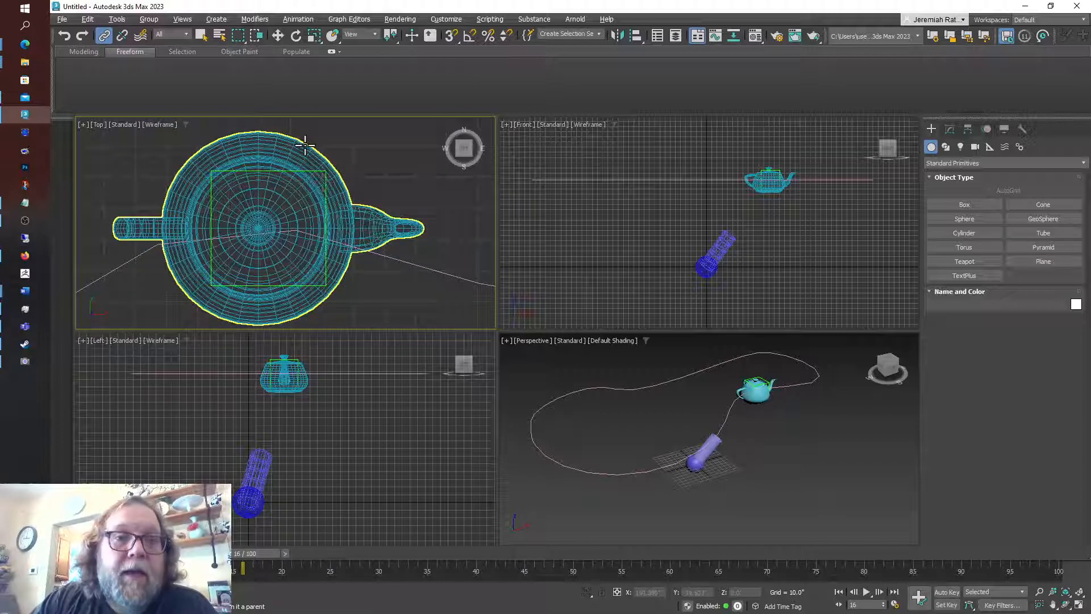
left_click(298, 21)
left_click(247, 142)
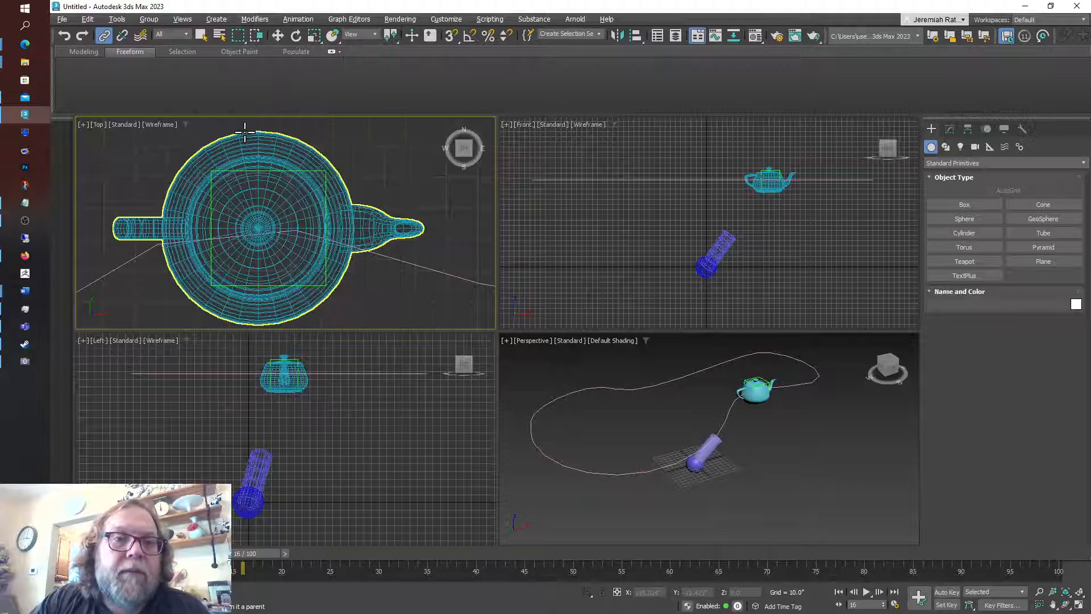
- Apply a Link Constraint to the teapot with the Dummy as its link target from frame 16, and deselect everything
left_click(253, 142)
left_click(301, 19)
mouse_move(358, 83)
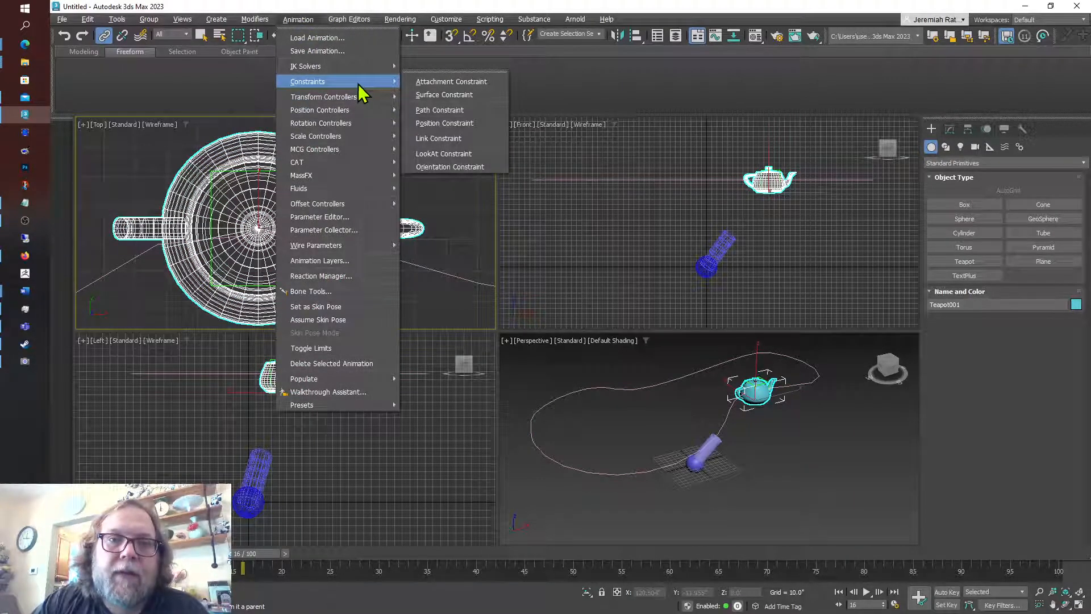
left_click(447, 140)
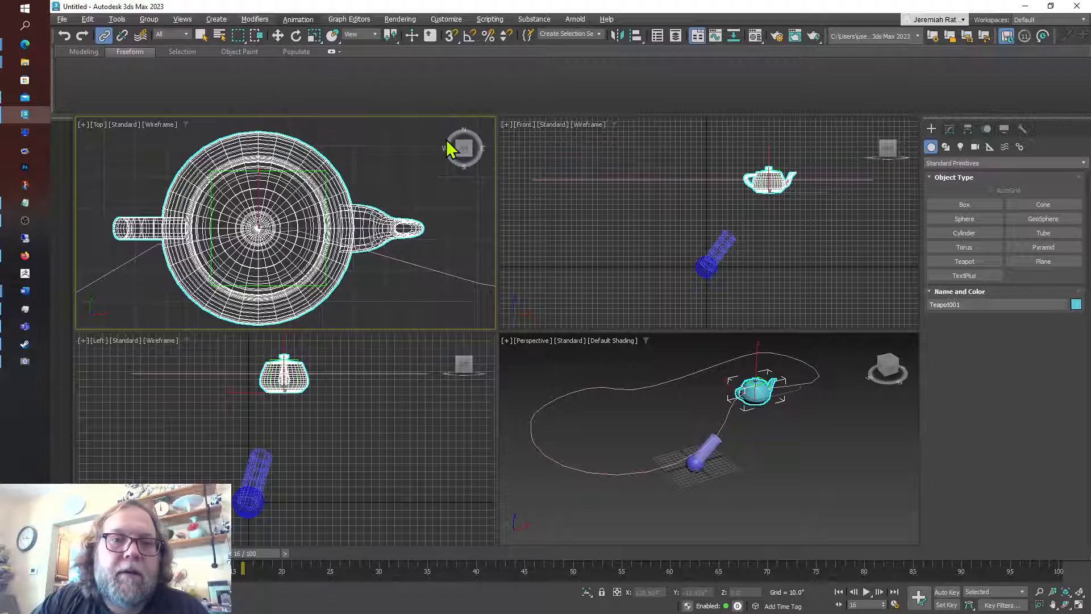
left_click(328, 178)
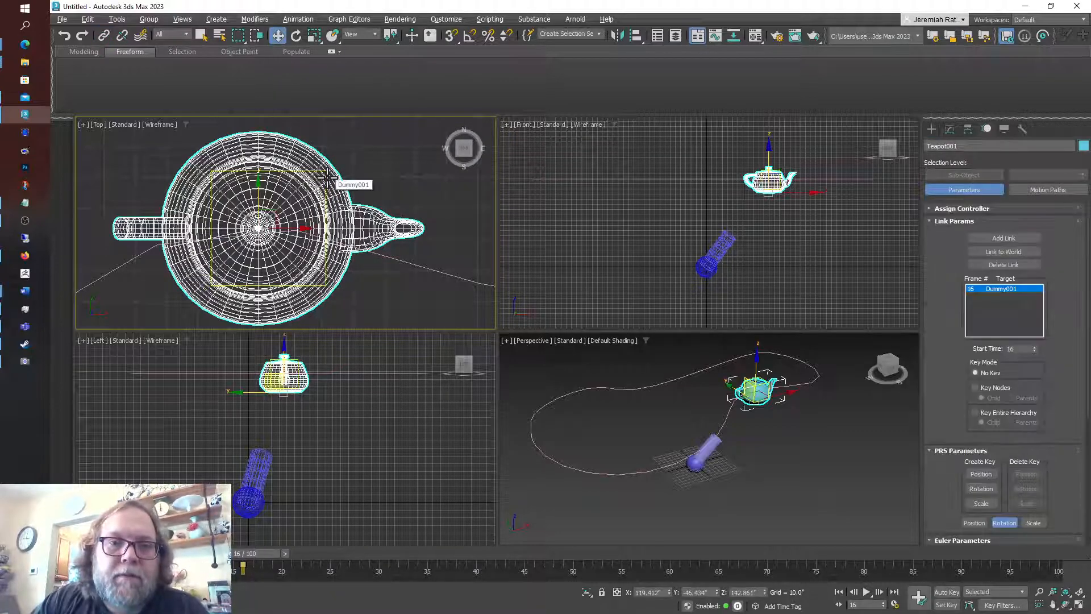
left_click(773, 439)
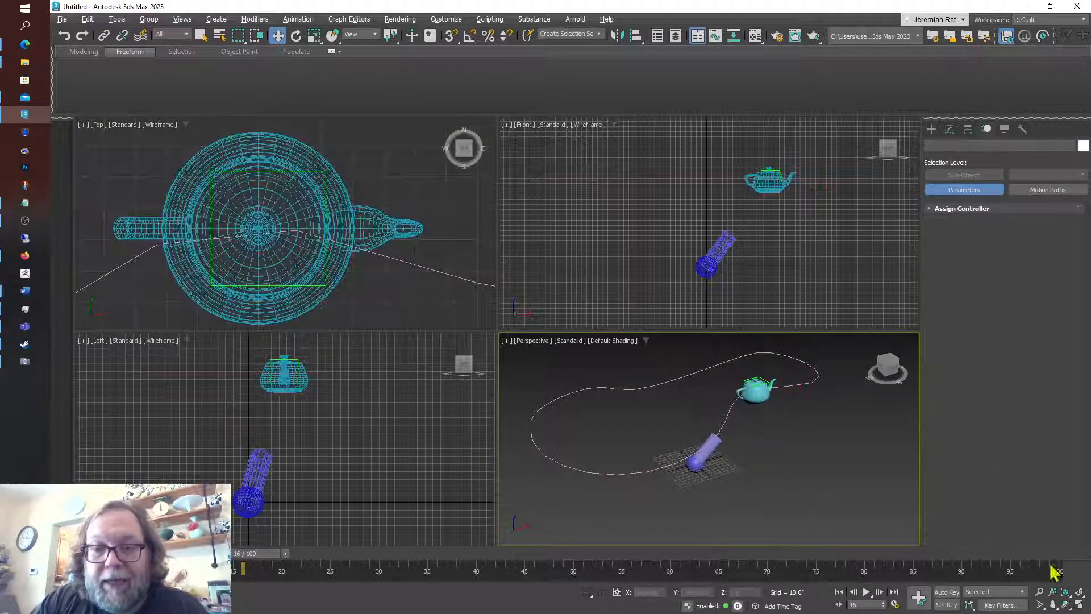
- Maximize the Perspective view and play the animation briefly to check how the linked teapot travels with the Dummy
left_click(1079, 605)
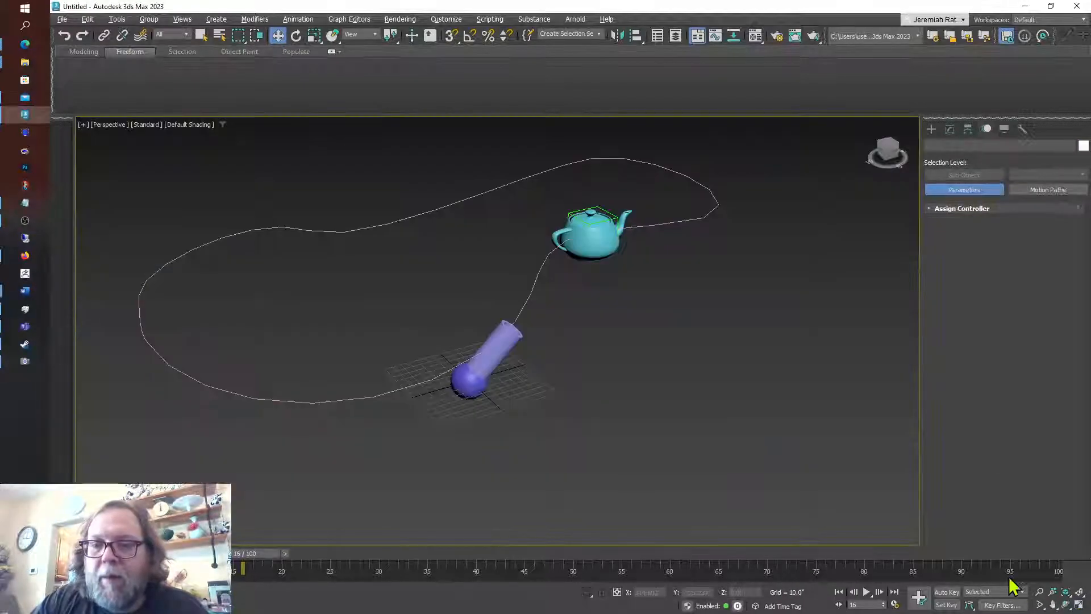
left_click(867, 592)
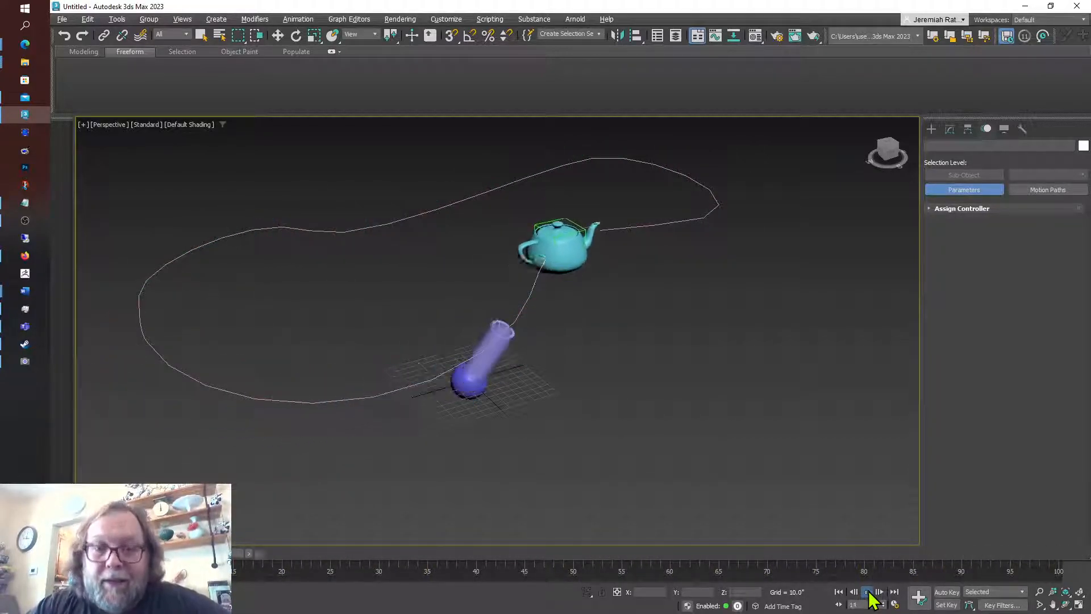
left_click(868, 592)
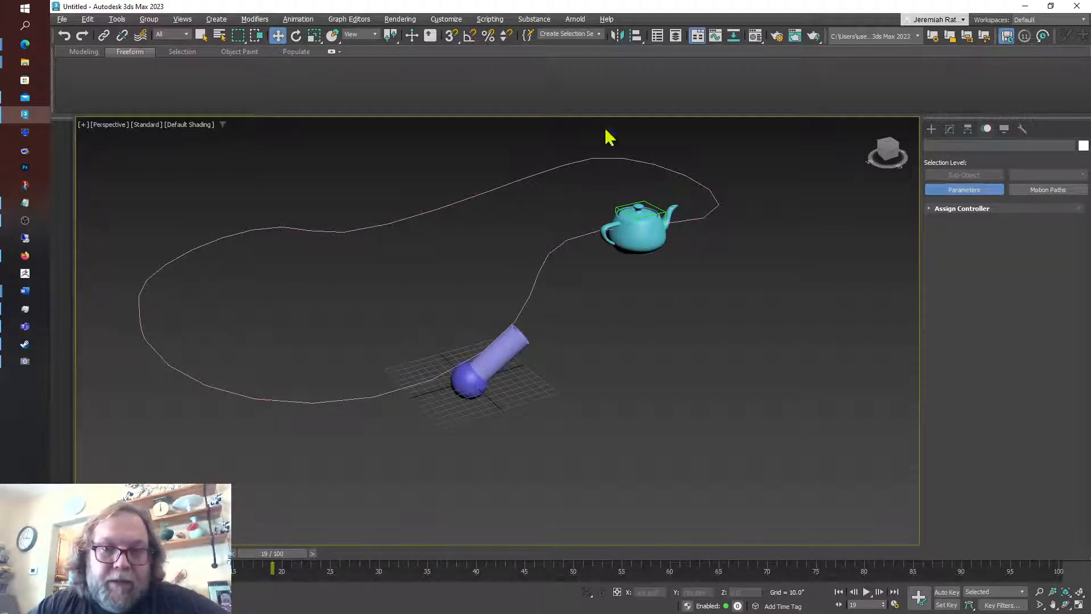
- Select the teapot and move the start of its link to the Dummy to frame 0
left_click(647, 233)
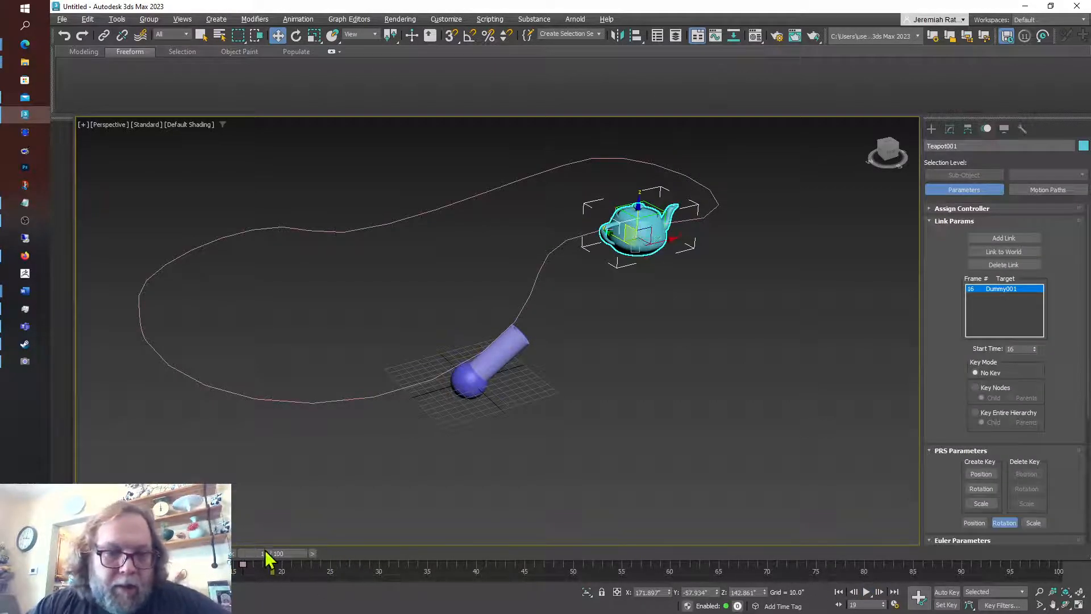
left_click_drag(272, 554, 251, 561)
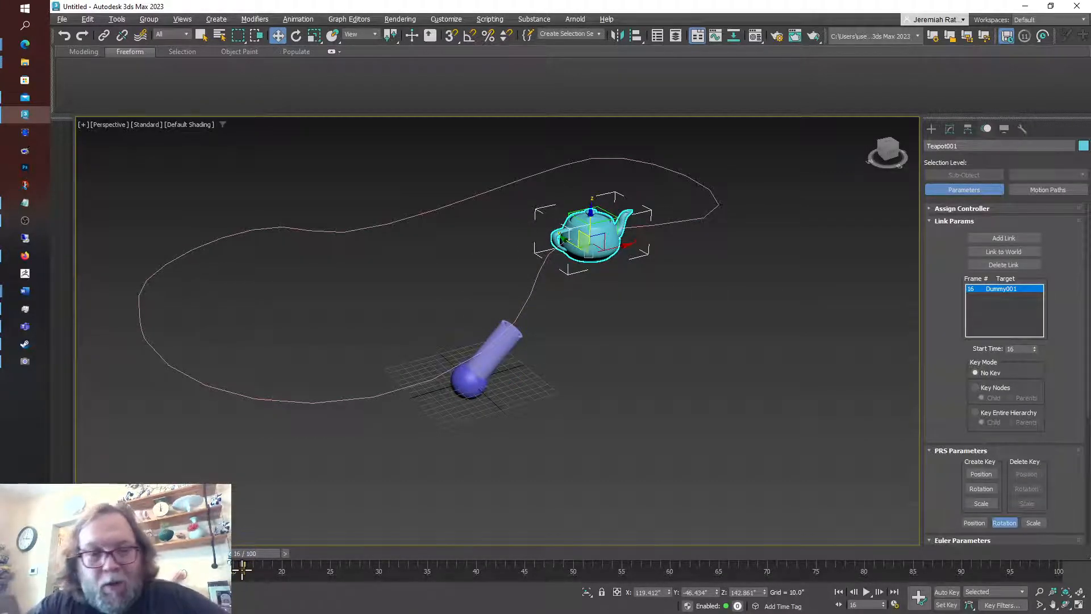
left_click_drag(242, 569, 222, 570)
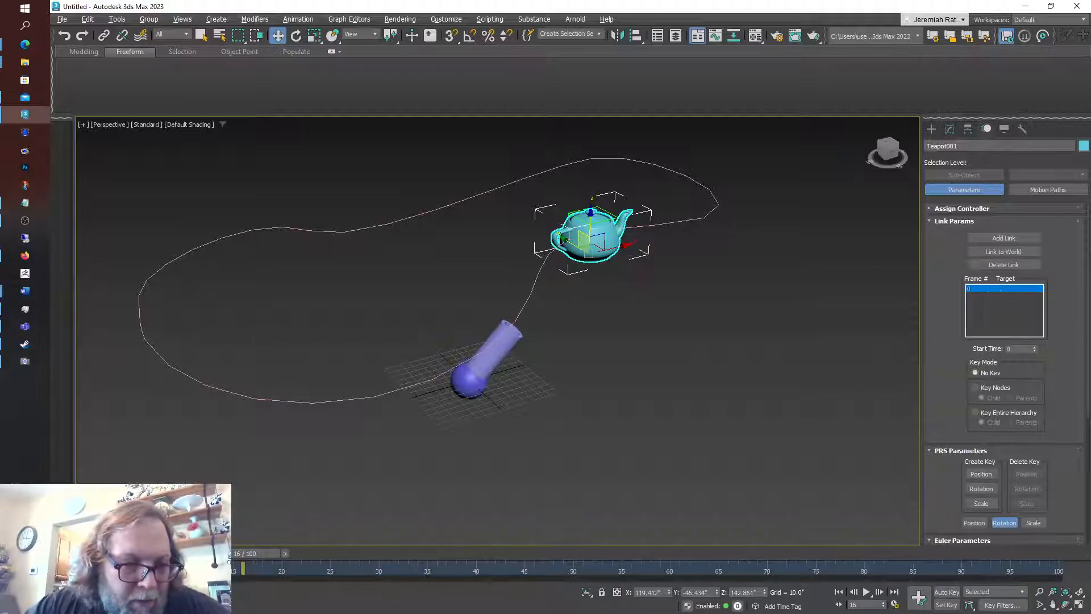
- Link the teapot to World from frame 70 and play the animation to check where it separates from the Dummy
left_click_drag(265, 554, 782, 547)
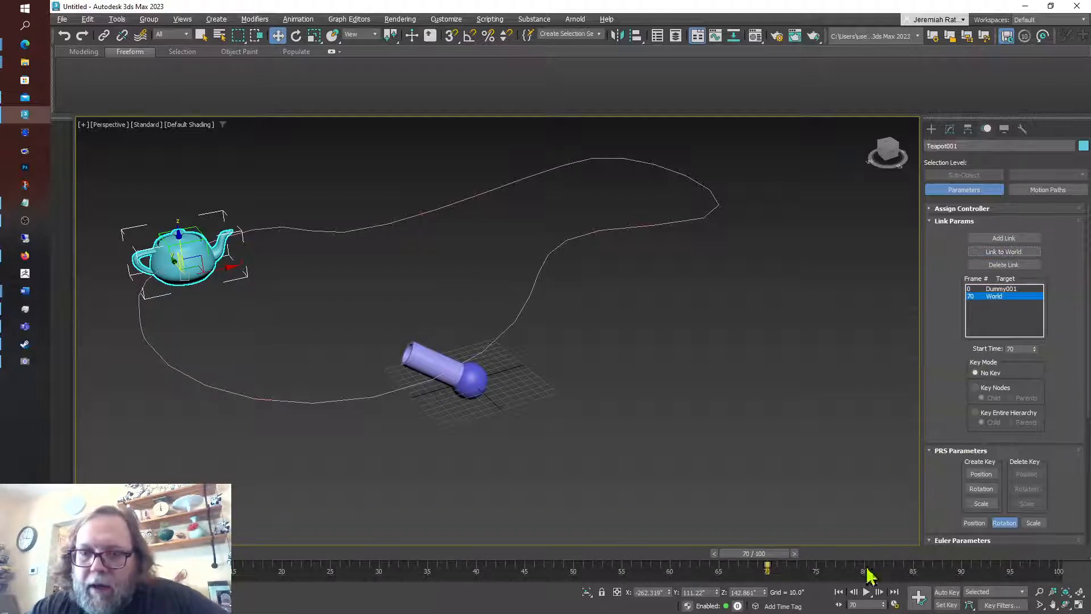
left_click(868, 593)
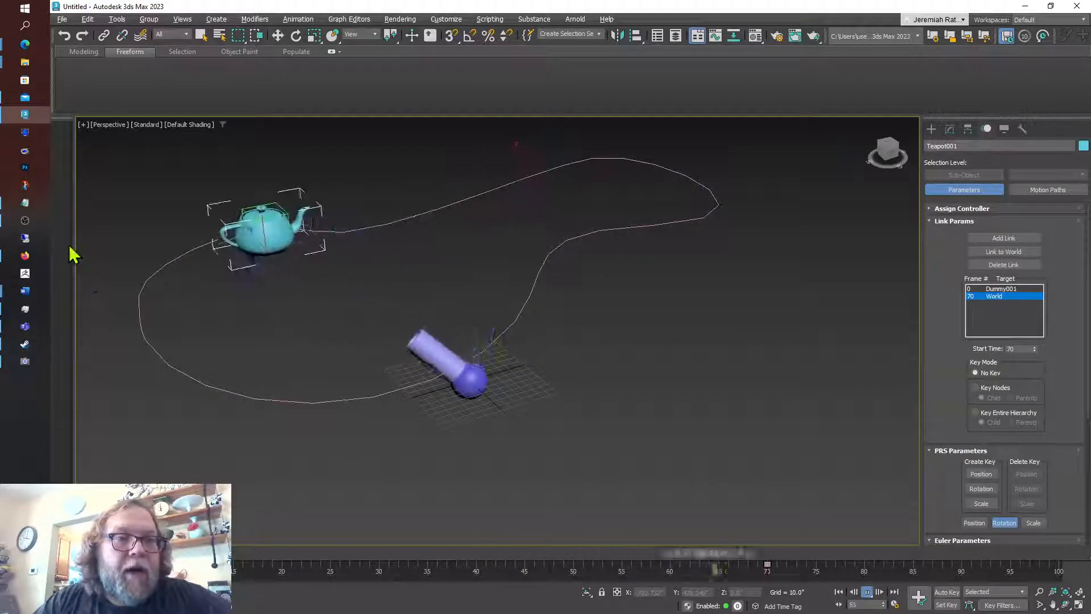
left_click(25, 220)
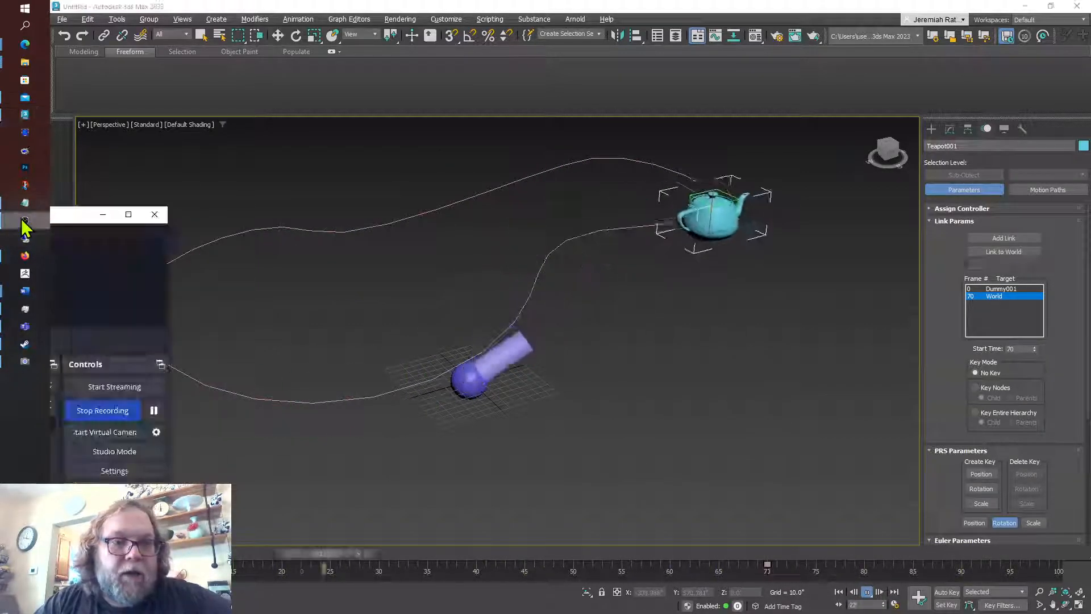